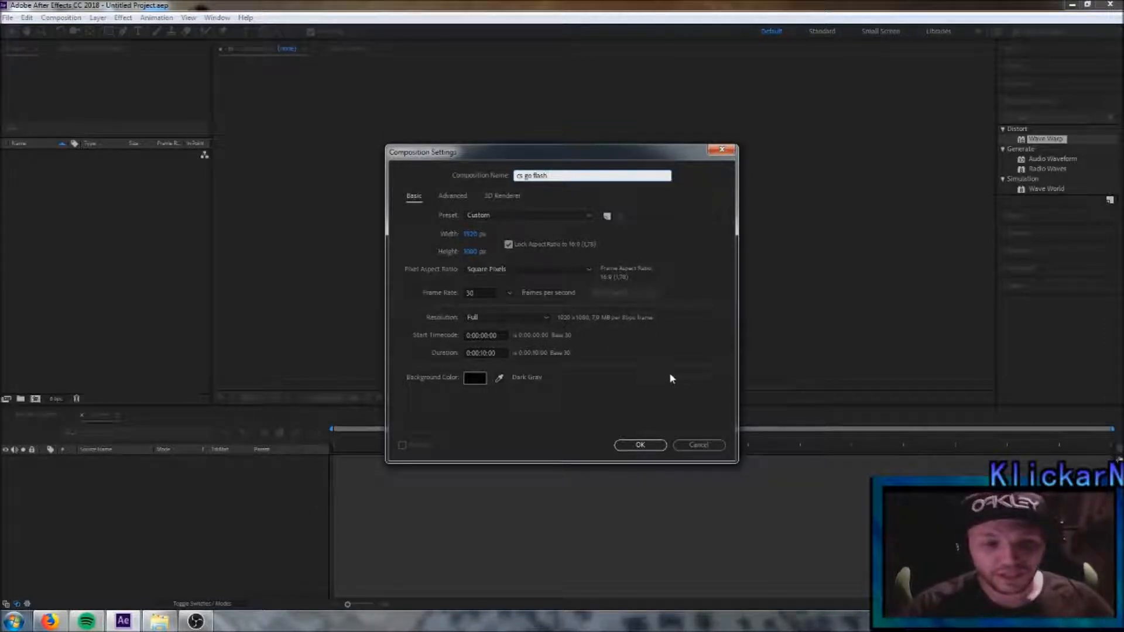
# - Create the composition "cs go flash" at 1920 x 1080 px, 30 frames per second, 10 seconds long
pyautogui.click(640, 446)
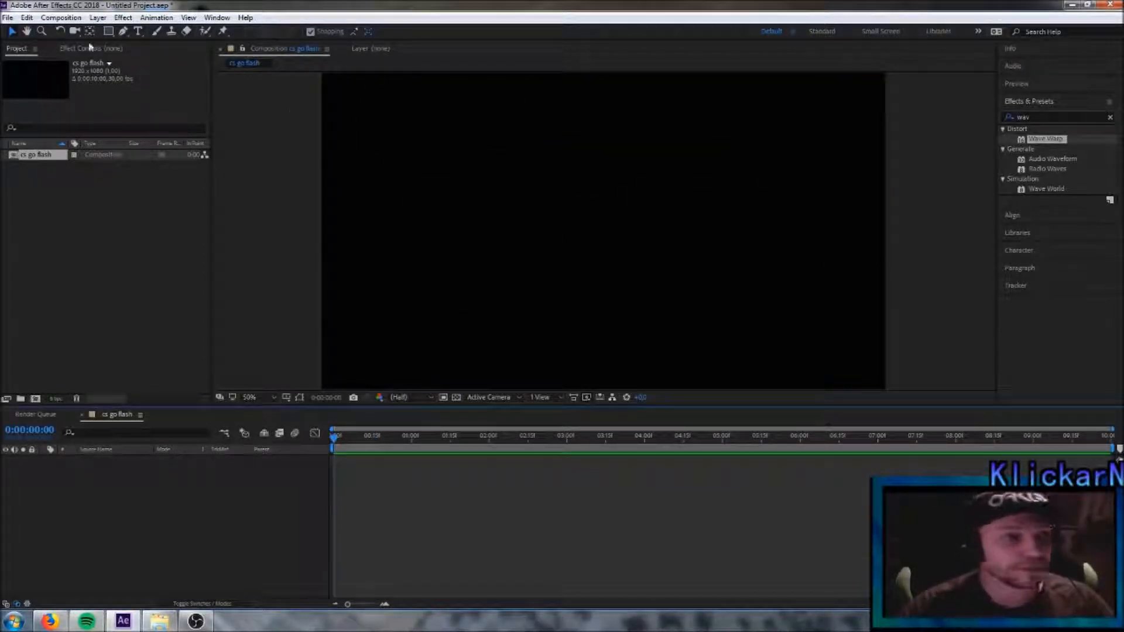
# - Import the Mirage A-site JPG and add it to the cs go flash timeline as a layer
pyautogui.click(7, 17)
pyautogui.moveTo(49, 185)
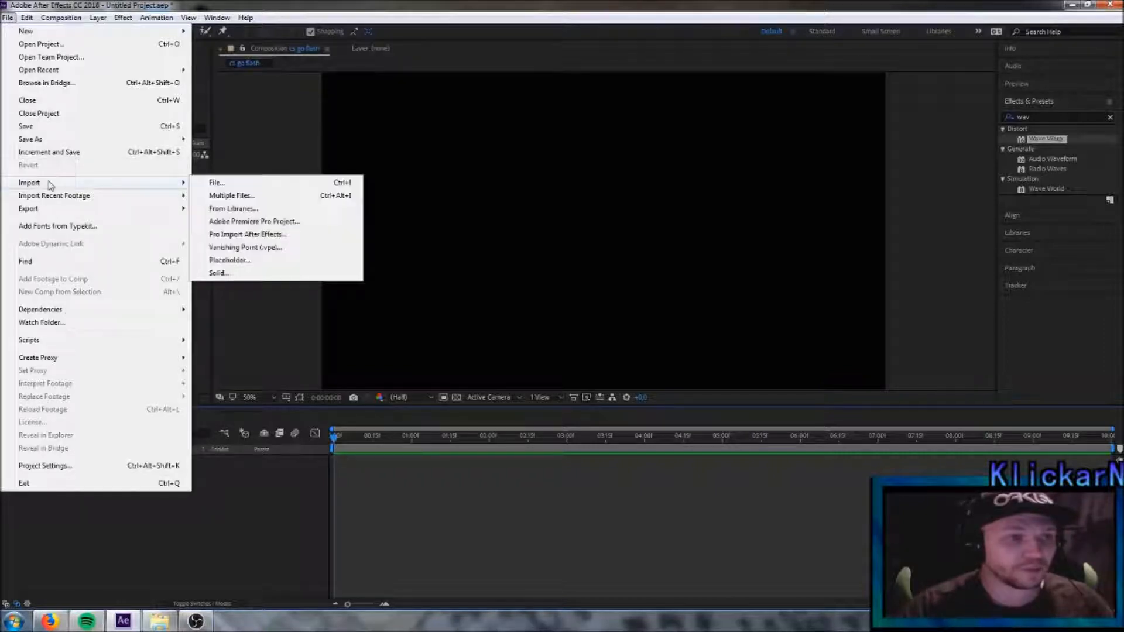
pyautogui.click(231, 183)
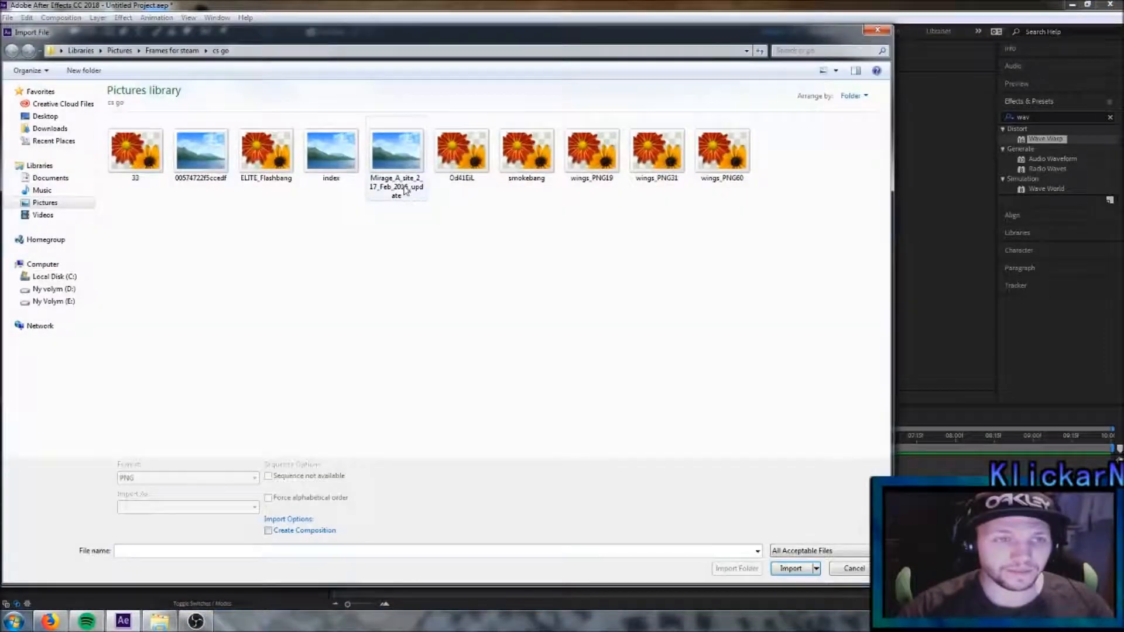
pyautogui.click(396, 164)
pyautogui.click(797, 569)
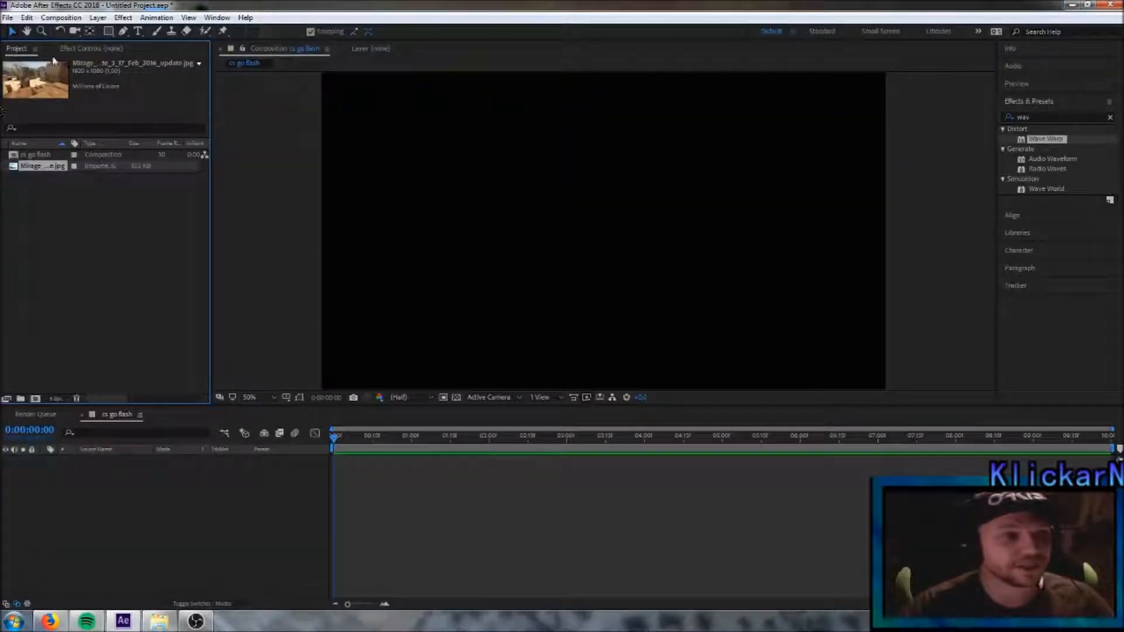
pyautogui.moveTo(45, 171); pyautogui.dragTo(115, 479)
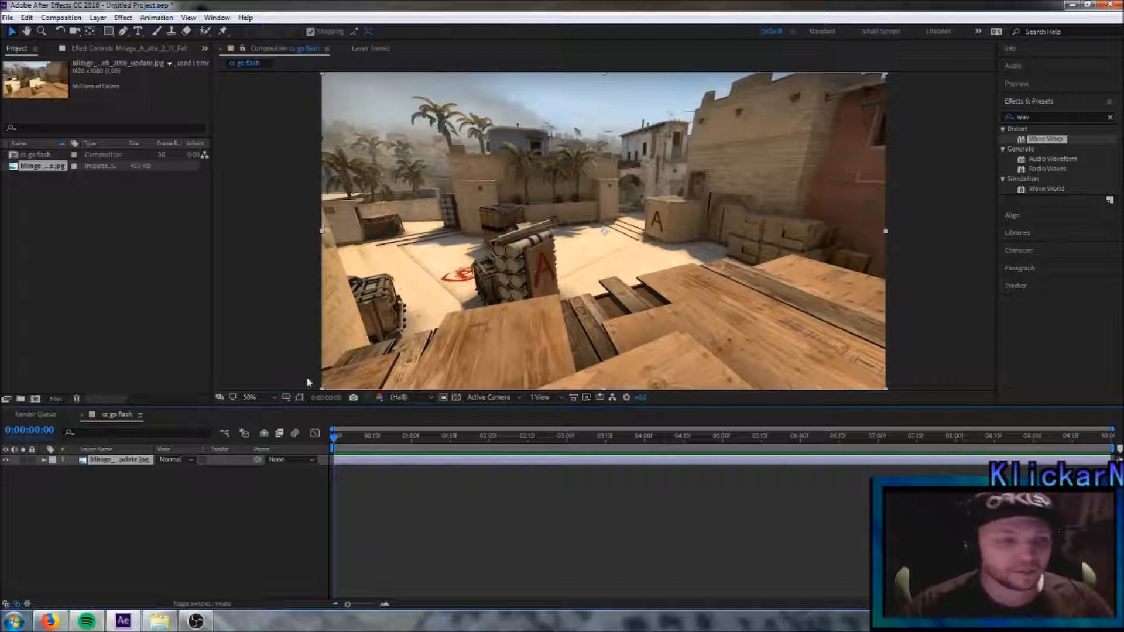
# - Start a Scale animation on the Mirage image layer at 0:00:00:00 with a value of 1500%
pyautogui.click(44, 461)
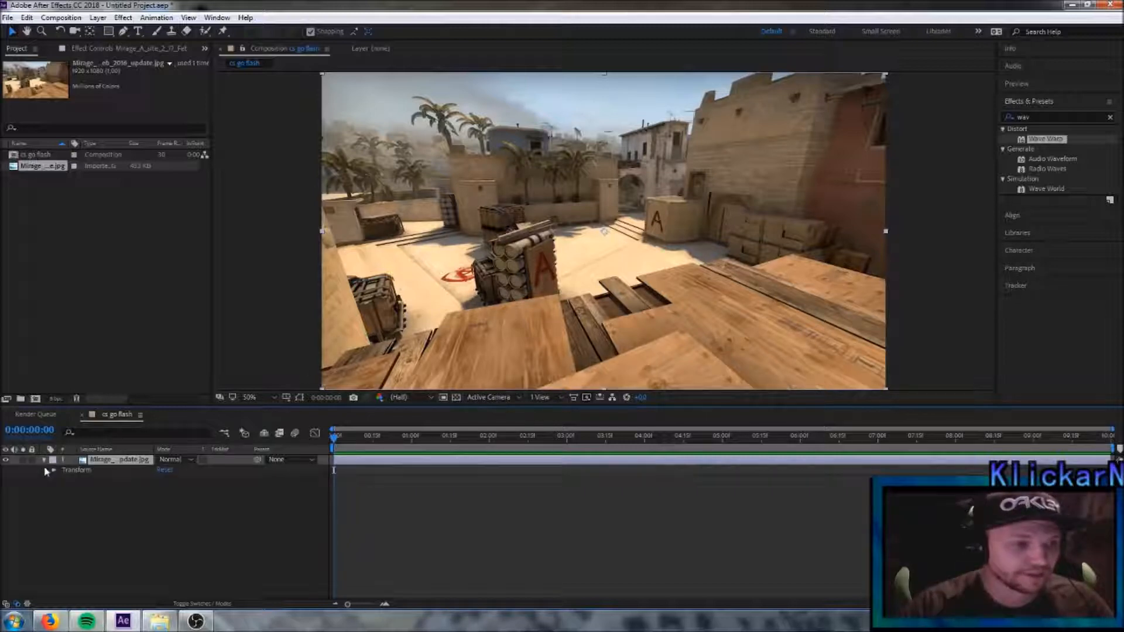
pyautogui.click(54, 471)
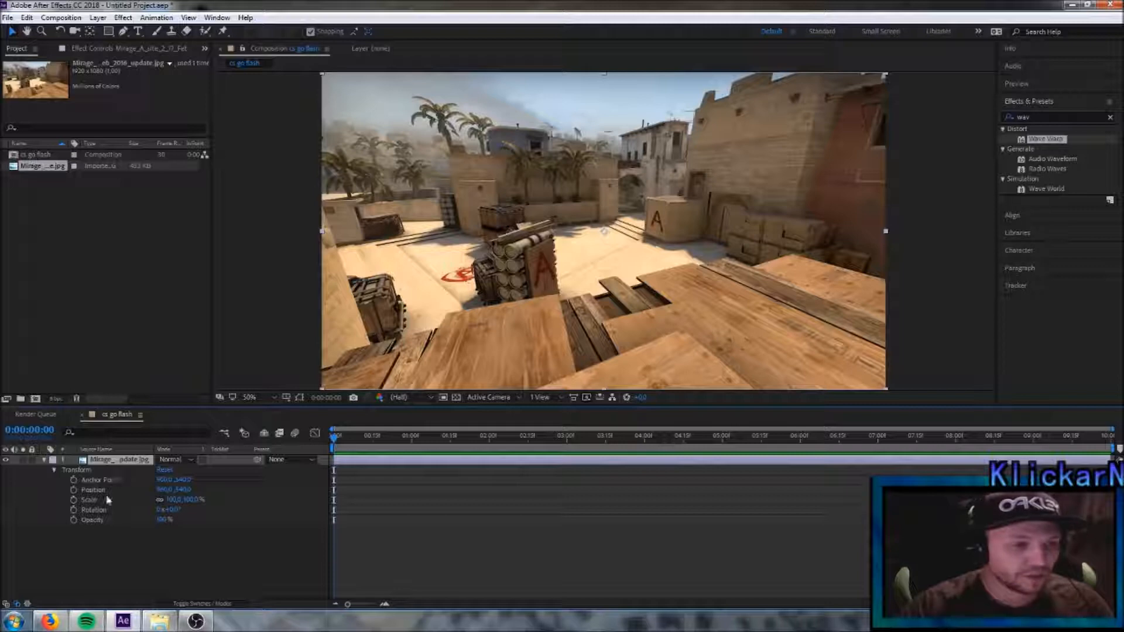
pyautogui.click(73, 500)
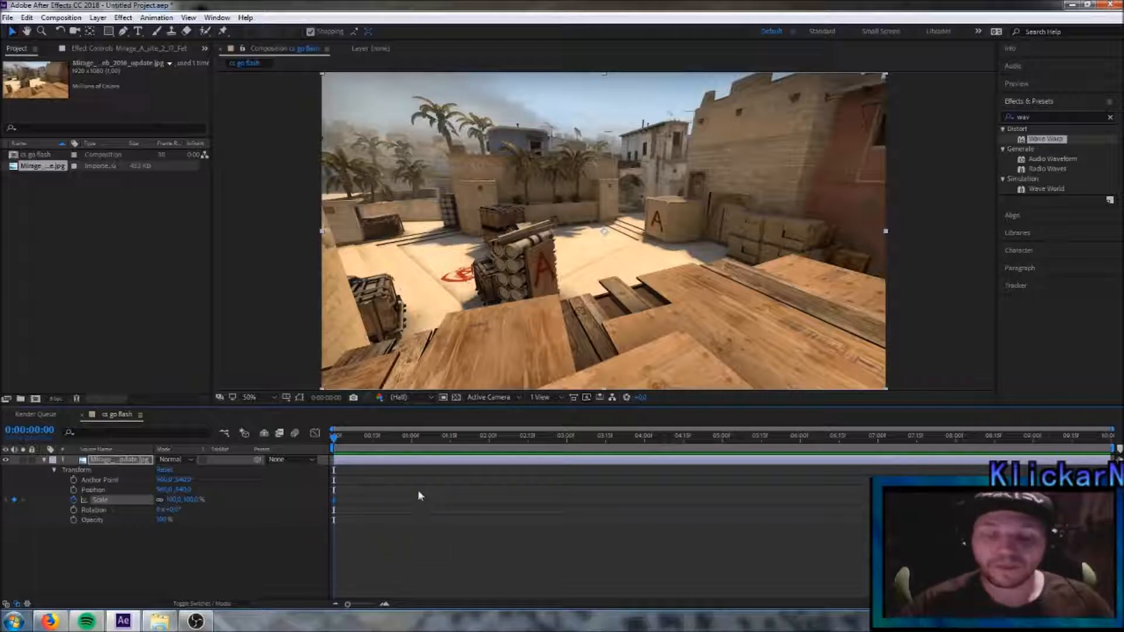
pyautogui.click(177, 500)
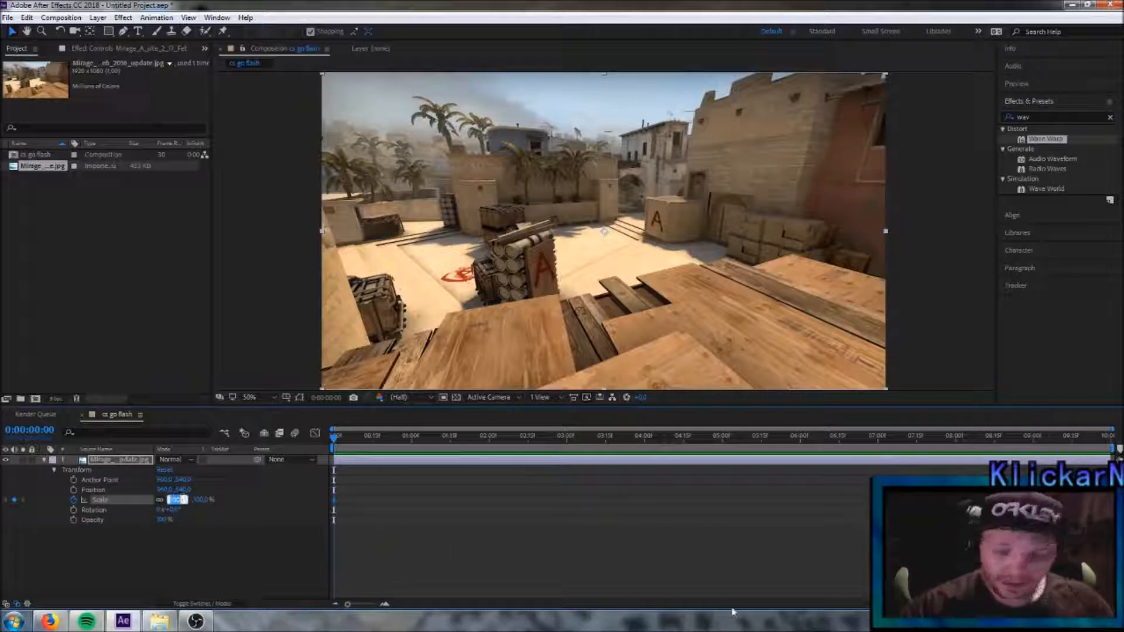
pyautogui.write('1')
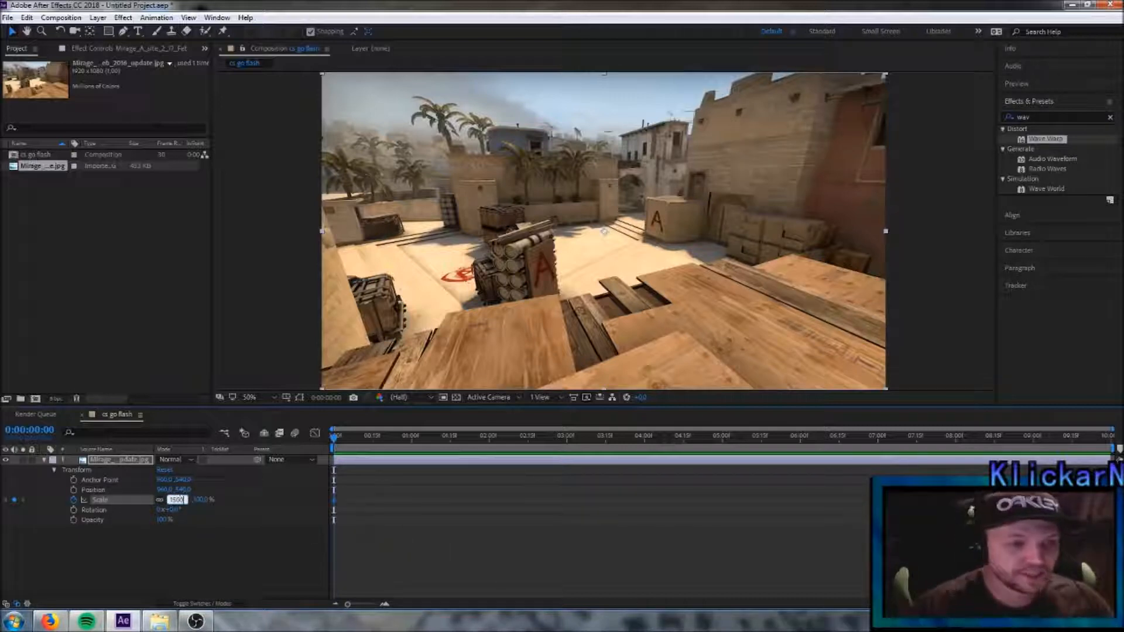
pyautogui.press('Return')
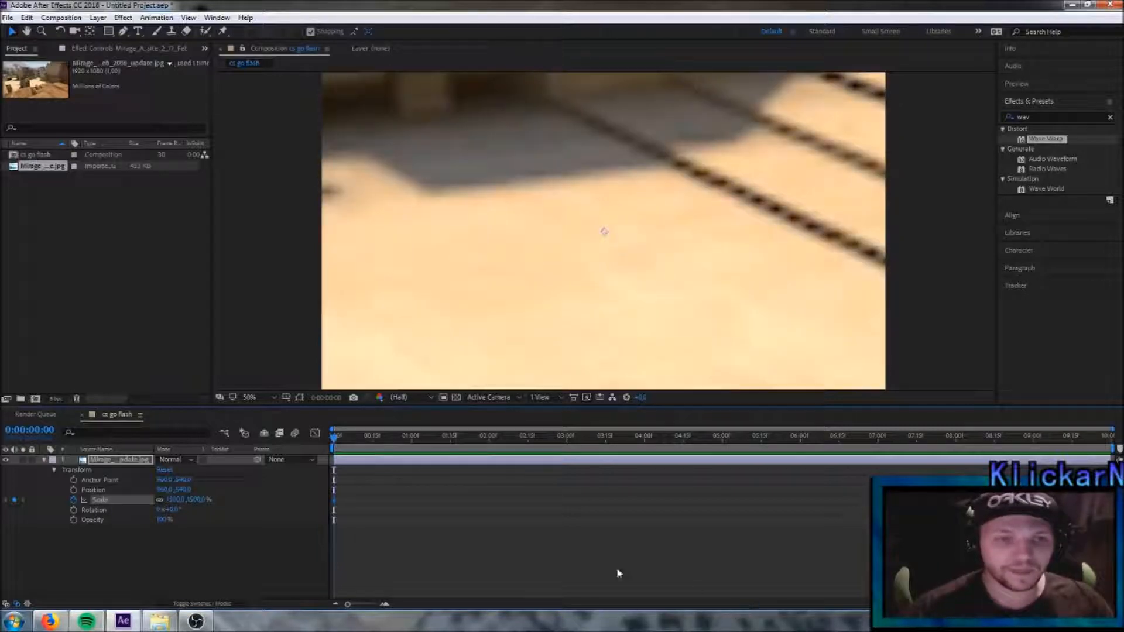
# - Add a Scale keyframe of 100% to the Mirage image at 0:00:02:00 and collapse its layer properties
pyautogui.click(347, 444)
pyautogui.moveTo(347, 443); pyautogui.dragTo(489, 440)
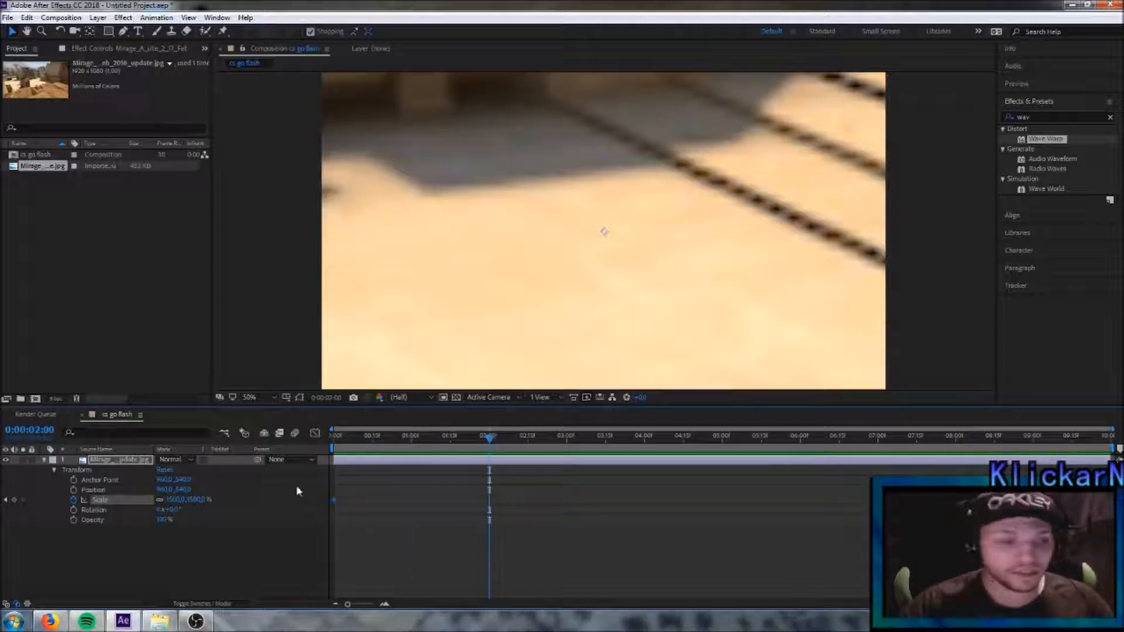
pyautogui.click(173, 500)
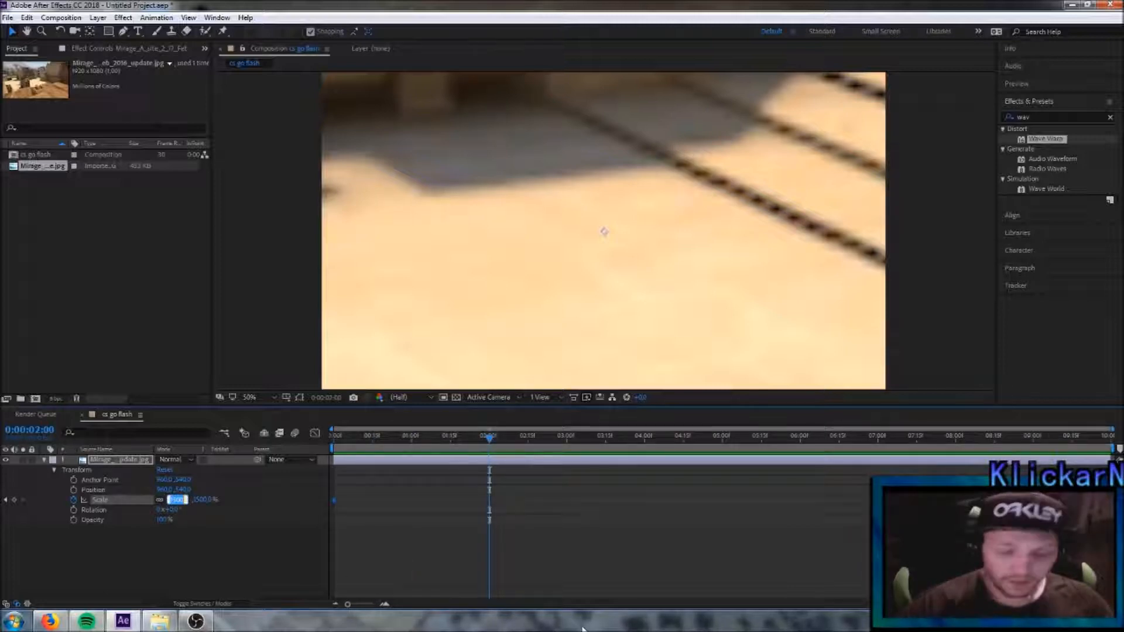
pyautogui.write('100')
pyautogui.press('Return')
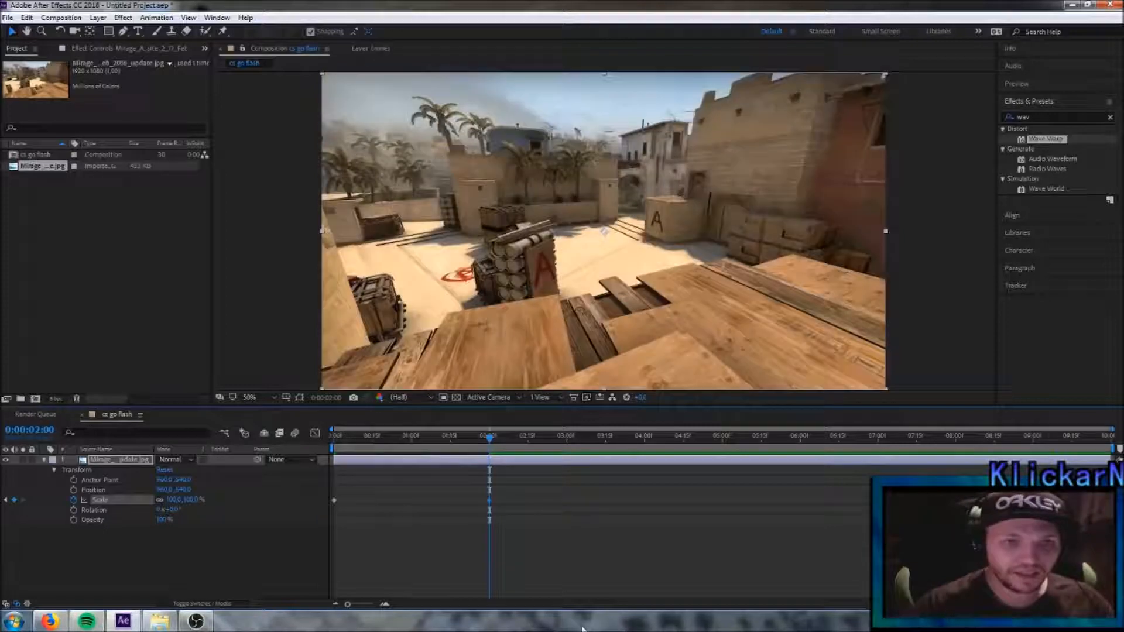
pyautogui.moveTo(491, 443)
pyautogui.mouseDown()
pyautogui.moveTo(348, 455)
pyautogui.moveTo(491, 449)
pyautogui.mouseUp()
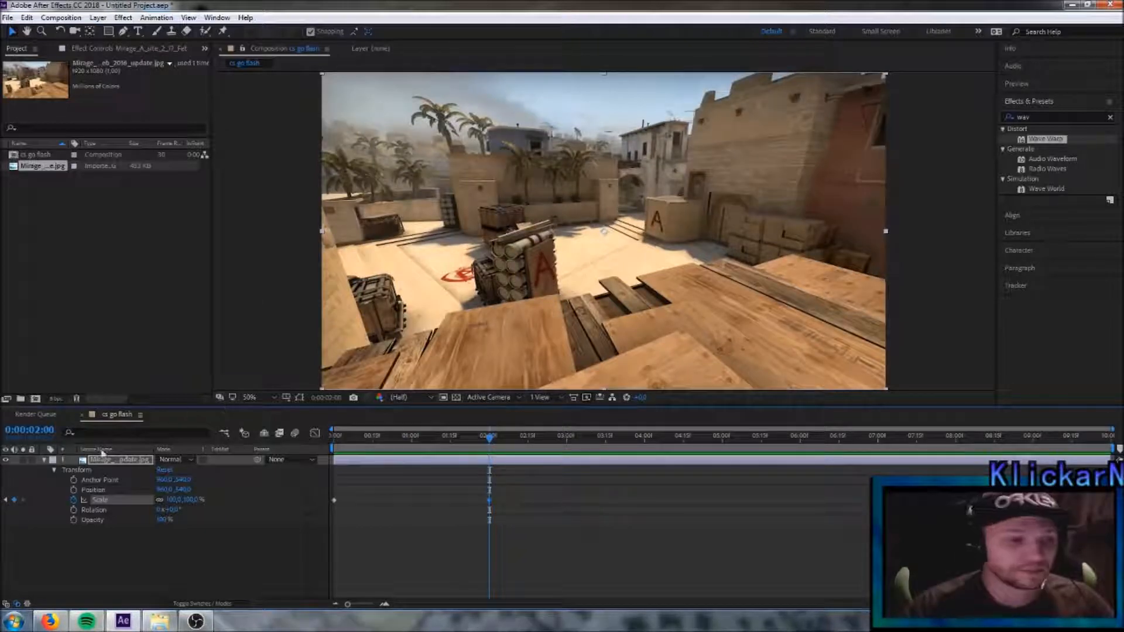
pyautogui.click(44, 460)
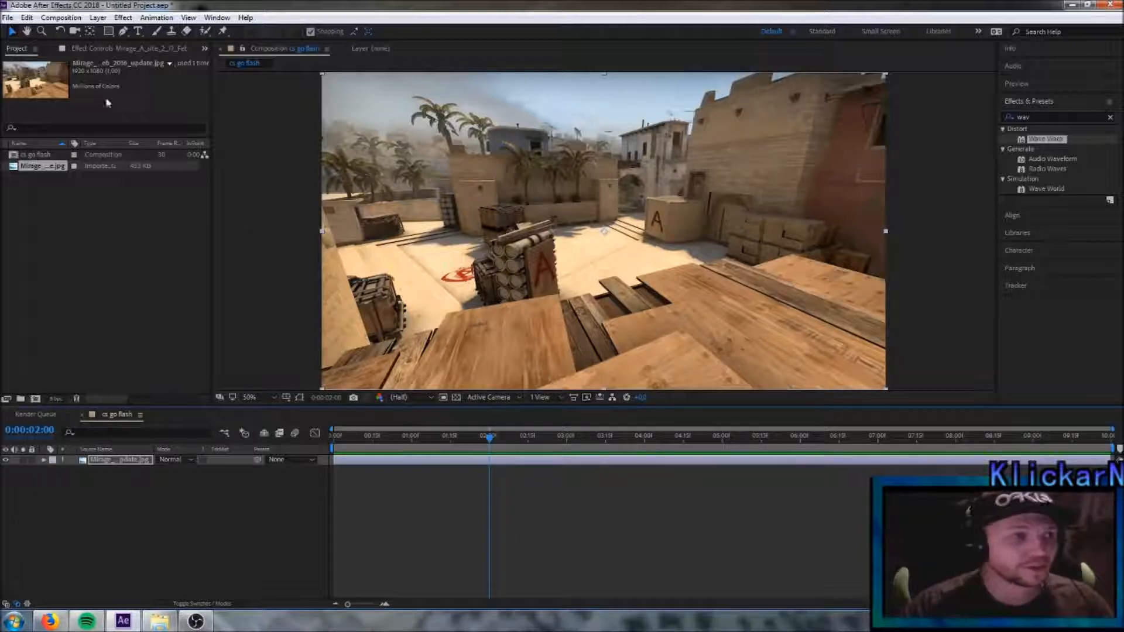
# - Import the CS:GO logo file 33.png into the project
pyautogui.click(7, 18)
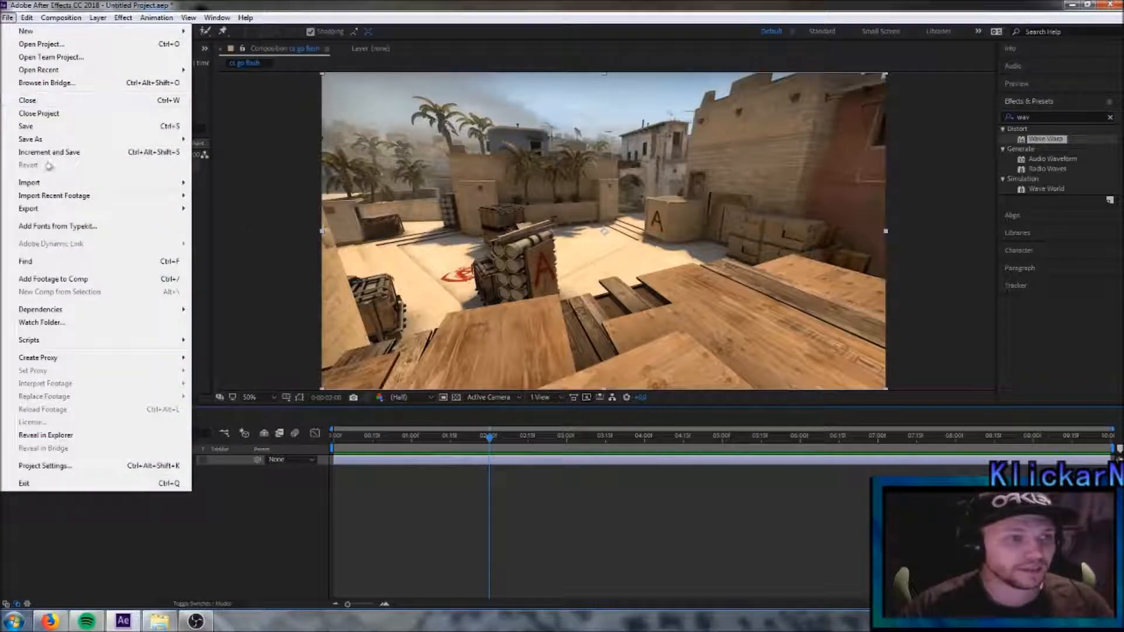
pyautogui.moveTo(45, 186)
pyautogui.click(229, 183)
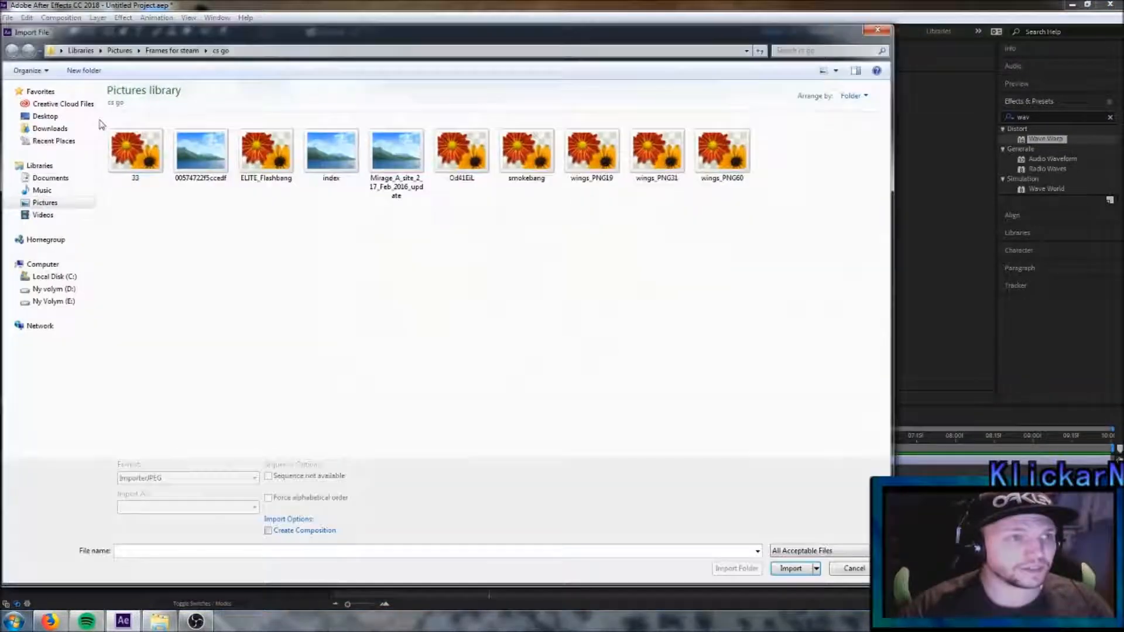
pyautogui.click(154, 163)
pyautogui.click(791, 568)
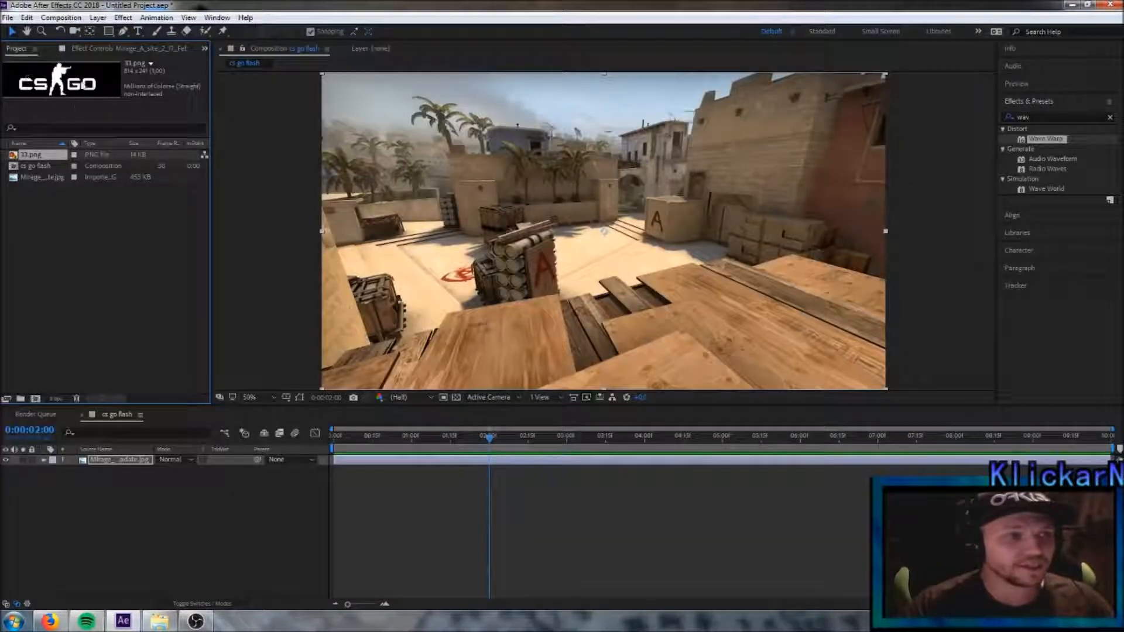
# - Add 33.png above the Mirage layer and move the logo to the upper middle of the frame
pyautogui.moveTo(38, 158); pyautogui.dragTo(113, 463)
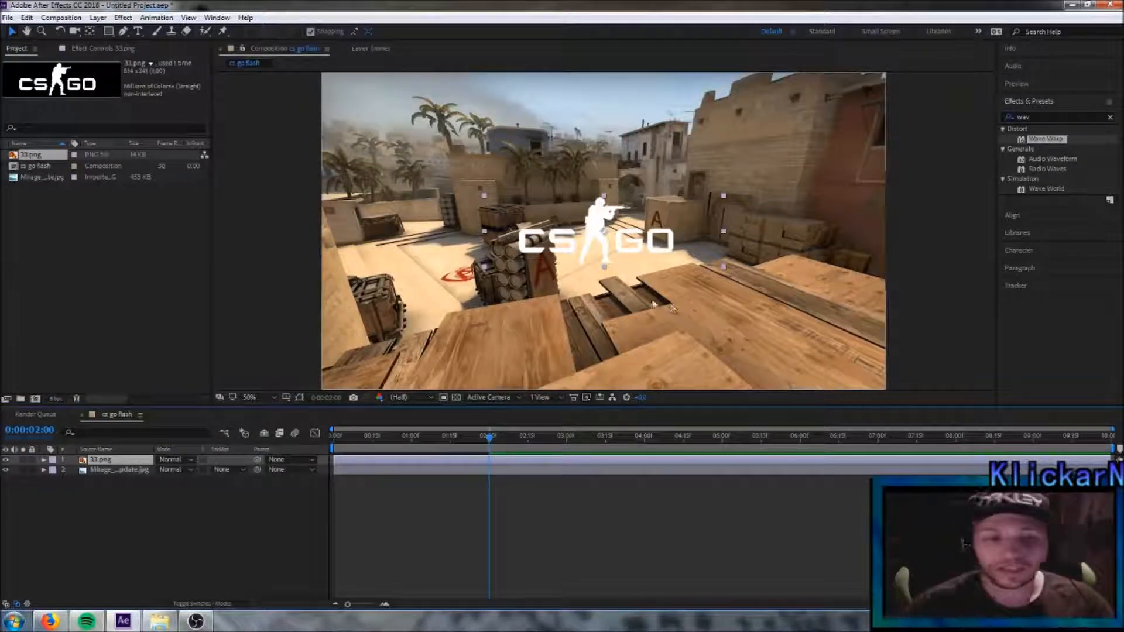
pyautogui.click(600, 230)
pyautogui.moveTo(600, 229); pyautogui.dragTo(610, 167)
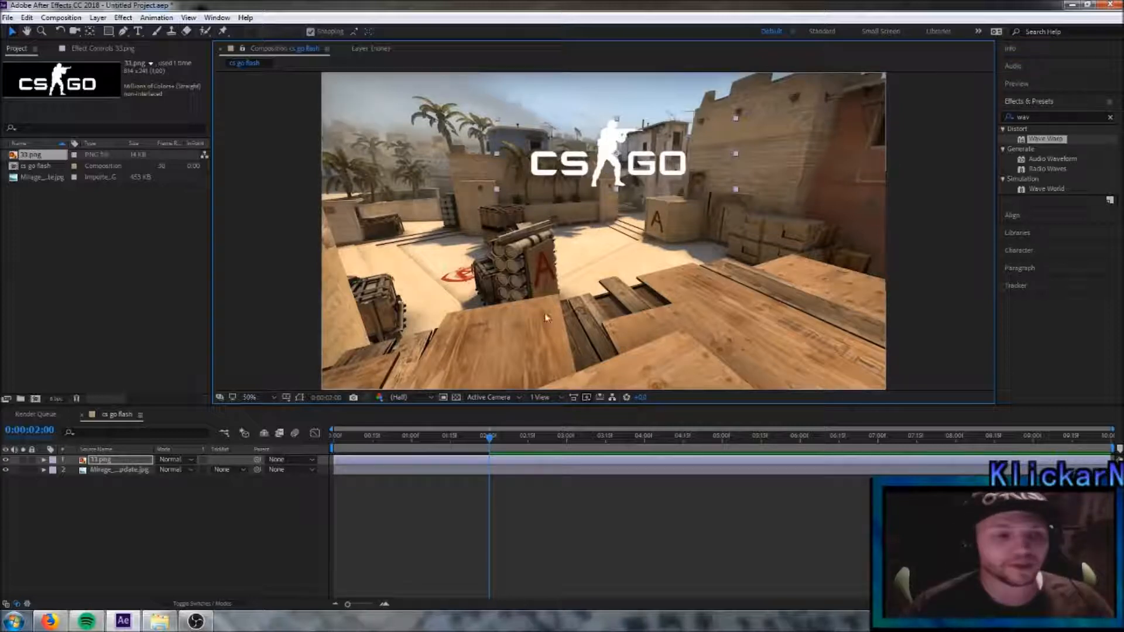
# - Start a Scale animation on the 33.png logo layer at 0:00:02:00 with a value of 0%
pyautogui.click(44, 460)
pyautogui.click(53, 471)
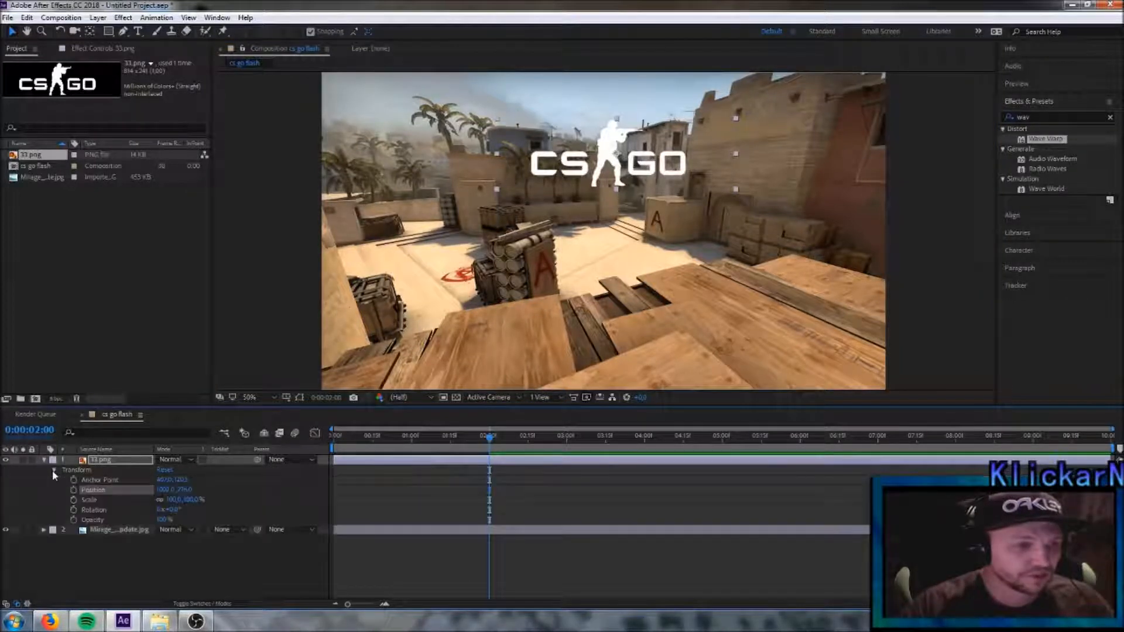
pyautogui.click(74, 501)
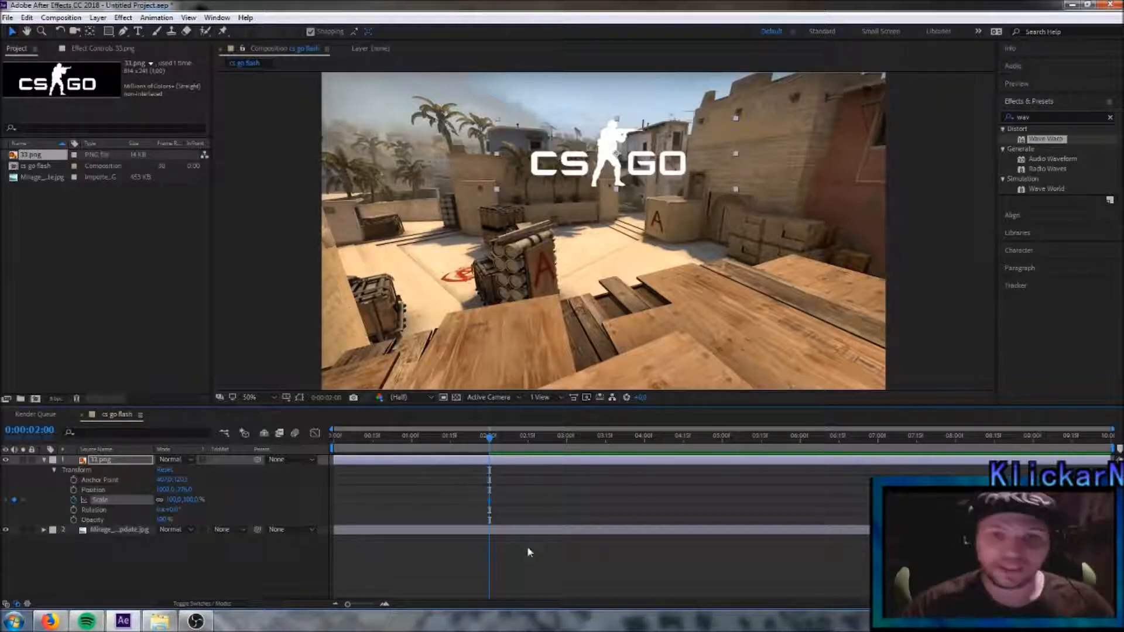
pyautogui.click(173, 499)
pyautogui.click(174, 500)
pyautogui.write('0')
pyautogui.press('Return')
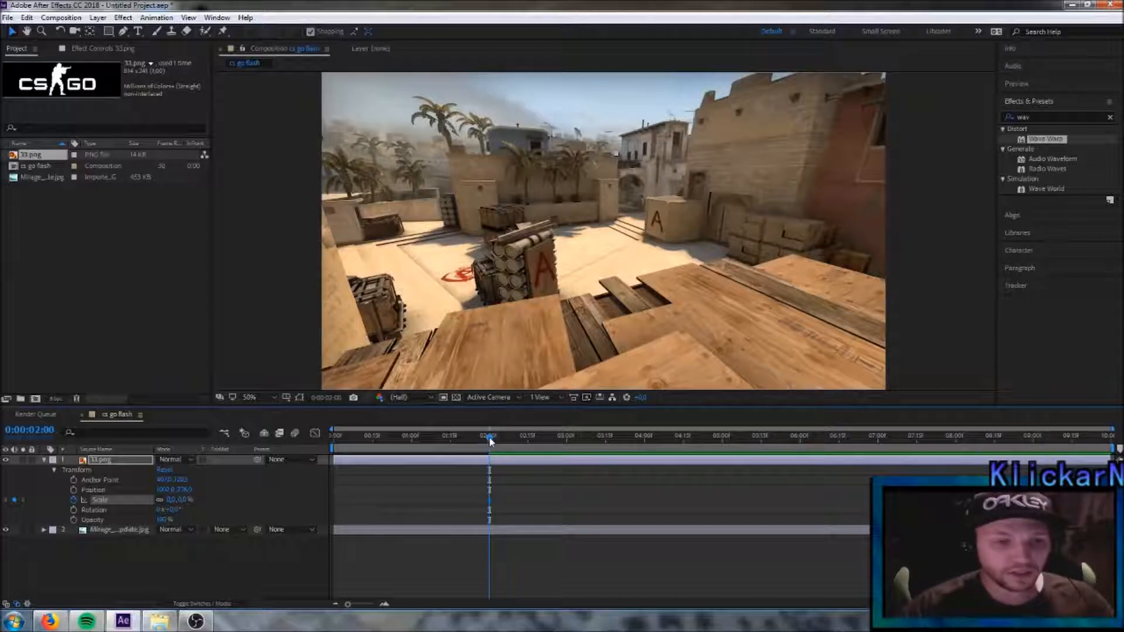
# - Add a Scale keyframe of 200% to the 33.png logo at 0:00:03:00
pyautogui.moveTo(490, 440); pyautogui.dragTo(568, 442)
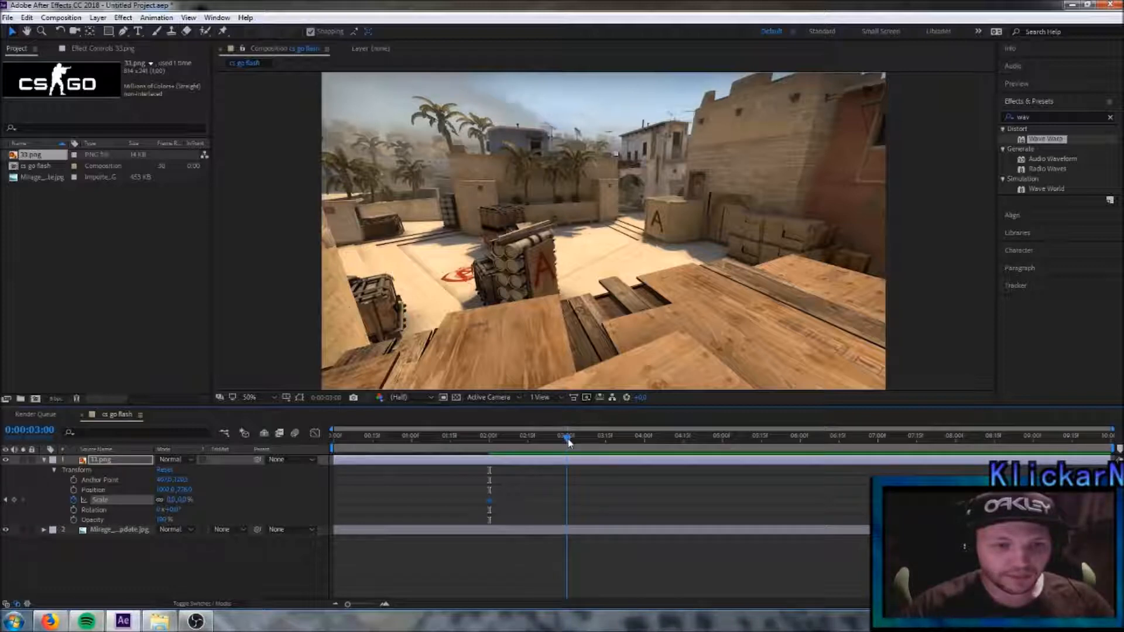
pyautogui.click(171, 500)
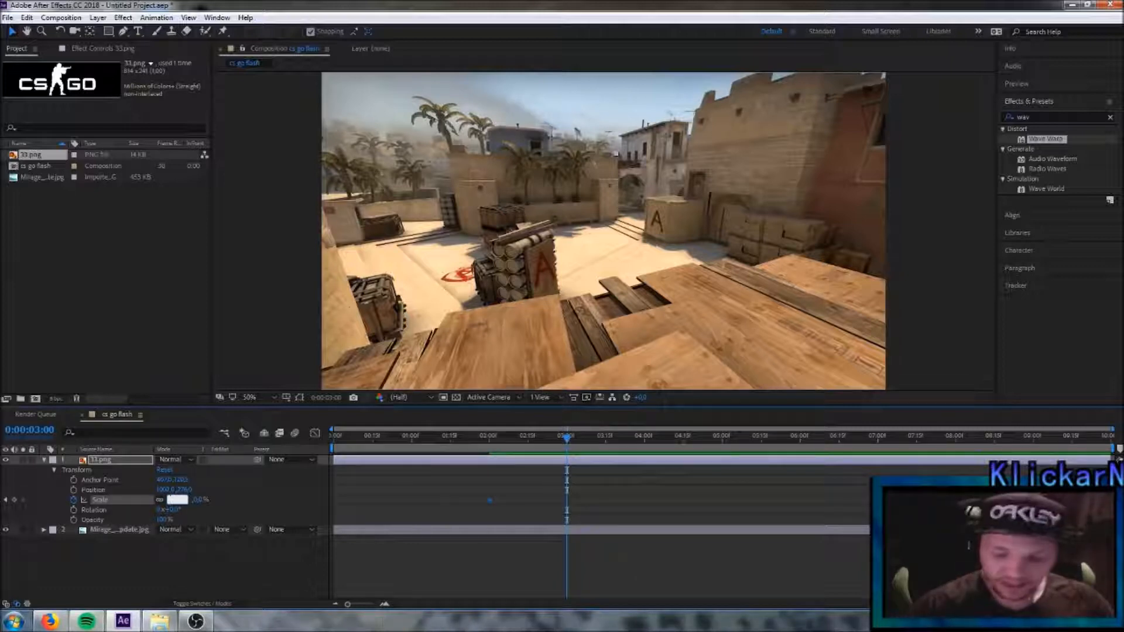
pyautogui.press('Return')
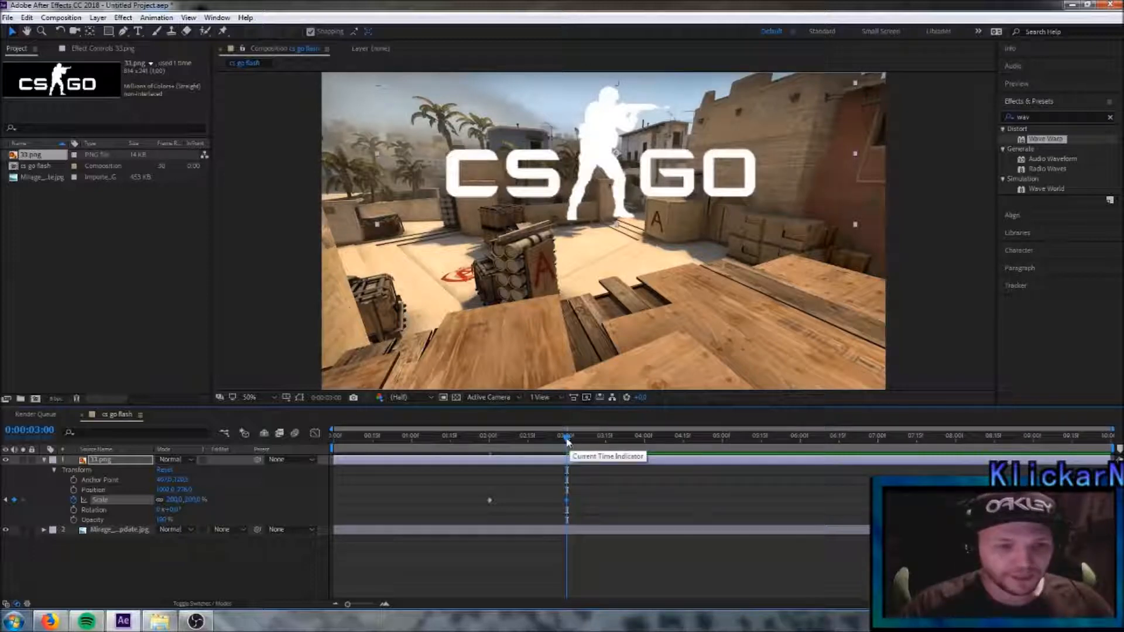
pyautogui.moveTo(567, 441)
pyautogui.mouseDown()
pyautogui.moveTo(303, 447)
pyautogui.moveTo(345, 436)
pyautogui.moveTo(568, 435)
pyautogui.mouseUp()
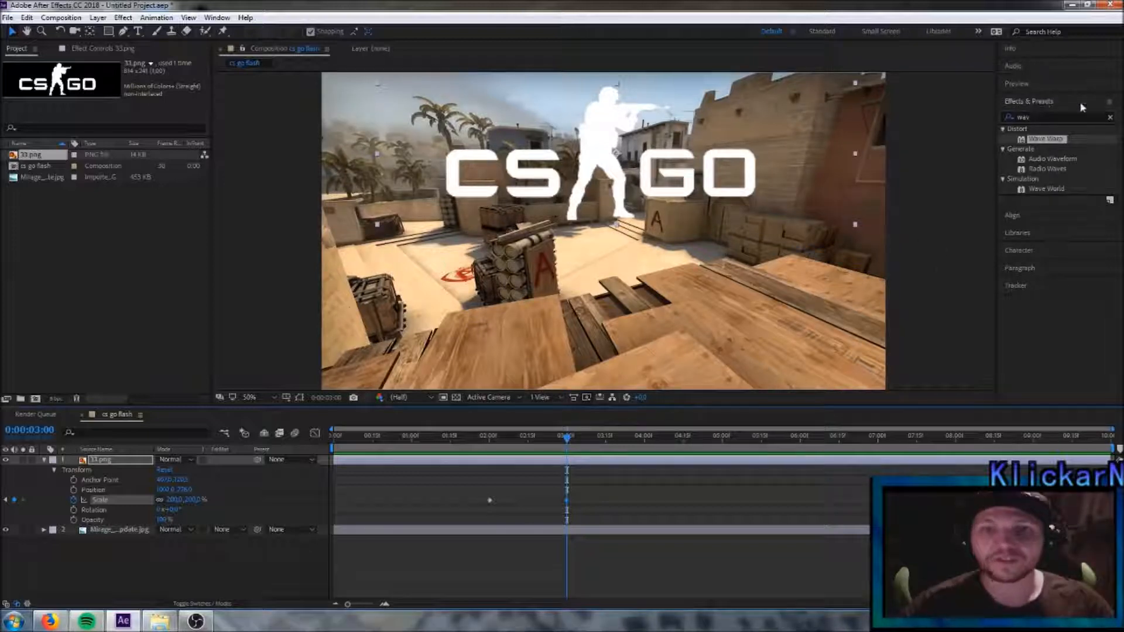
pyautogui.click(217, 19)
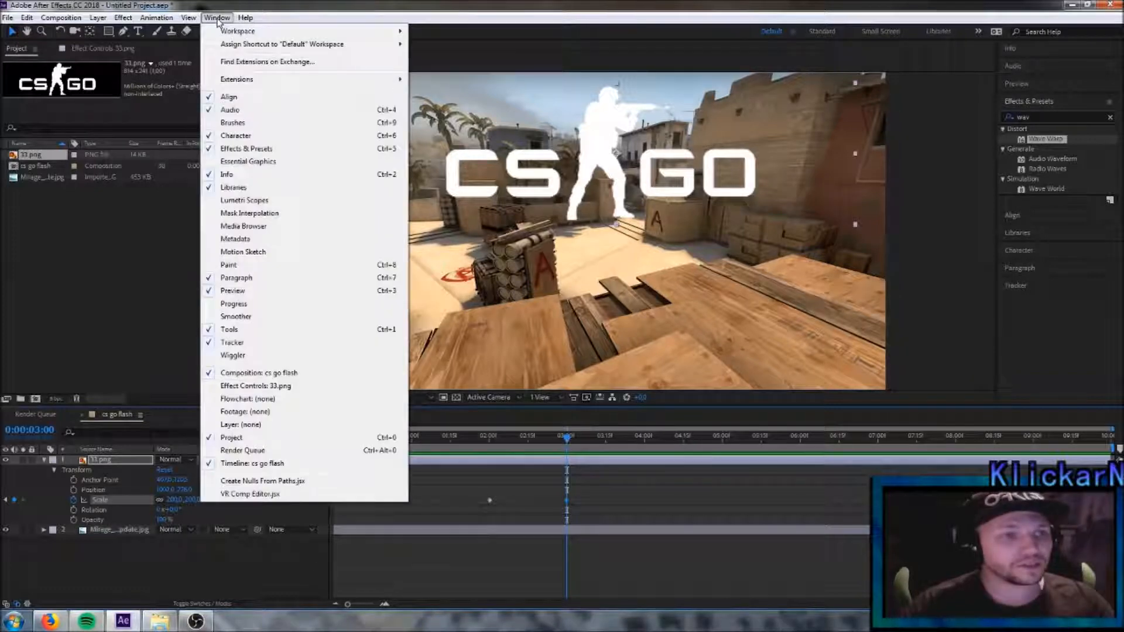
pyautogui.click(217, 20)
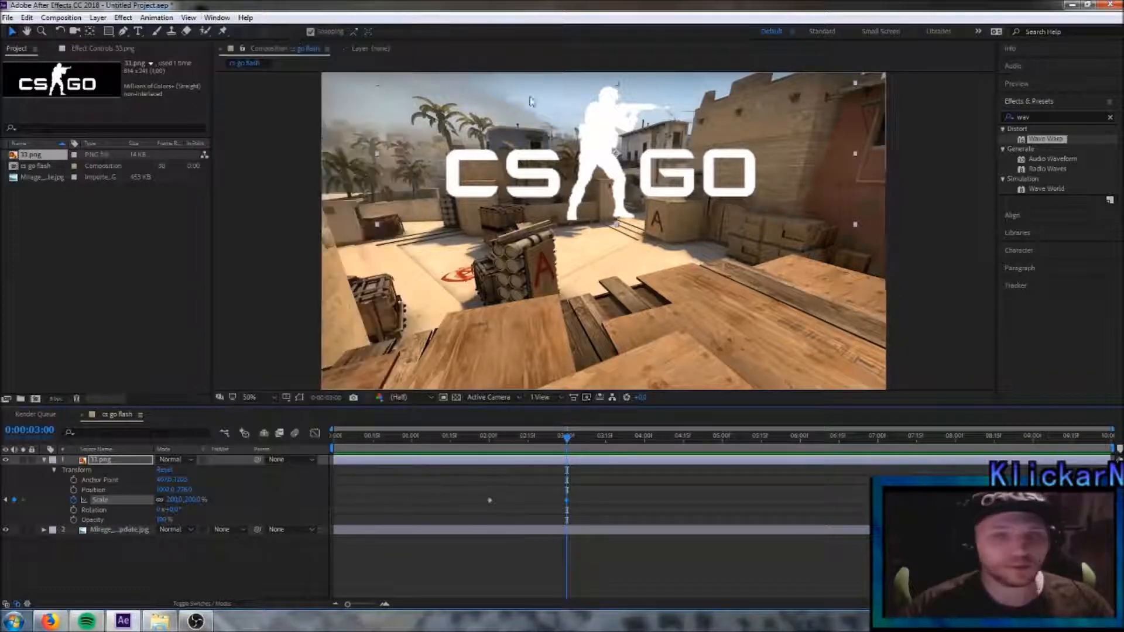
# - Search the effects for "wave" and apply Wave Warp to the 33.png logo layer
pyautogui.click(1110, 117)
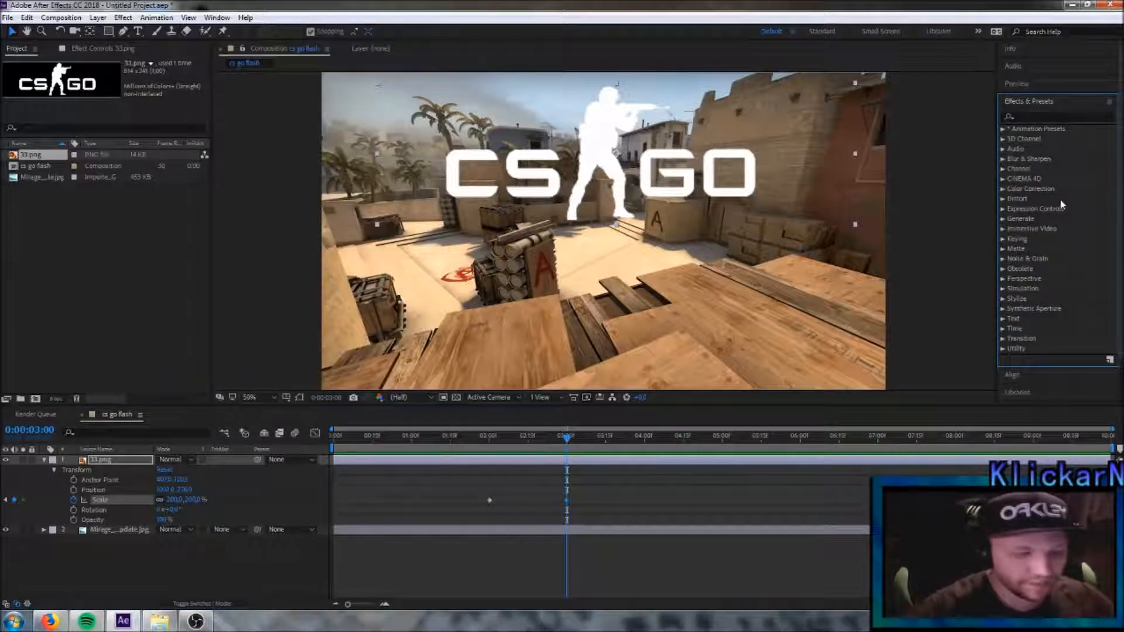
pyautogui.click(1041, 115)
pyautogui.write('wave')
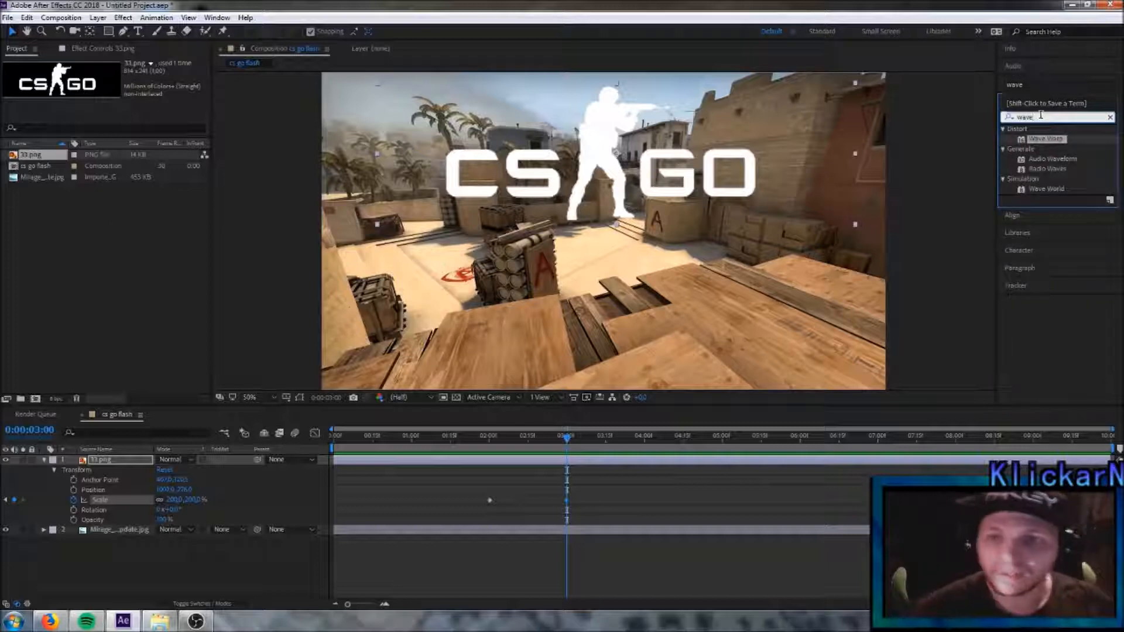
pyautogui.moveTo(1063, 143); pyautogui.dragTo(135, 465)
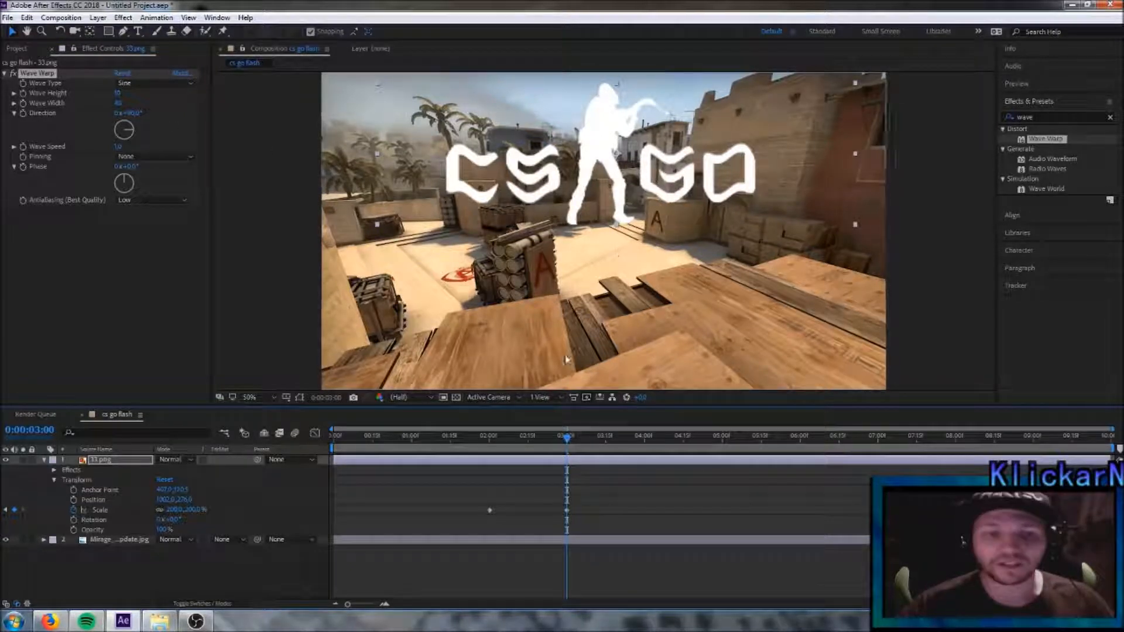
# - Set a Wave Height keyframe of 20 for the logo's Wave Warp effect at 0:00:02:00
pyautogui.moveTo(567, 438); pyautogui.dragTo(490, 451)
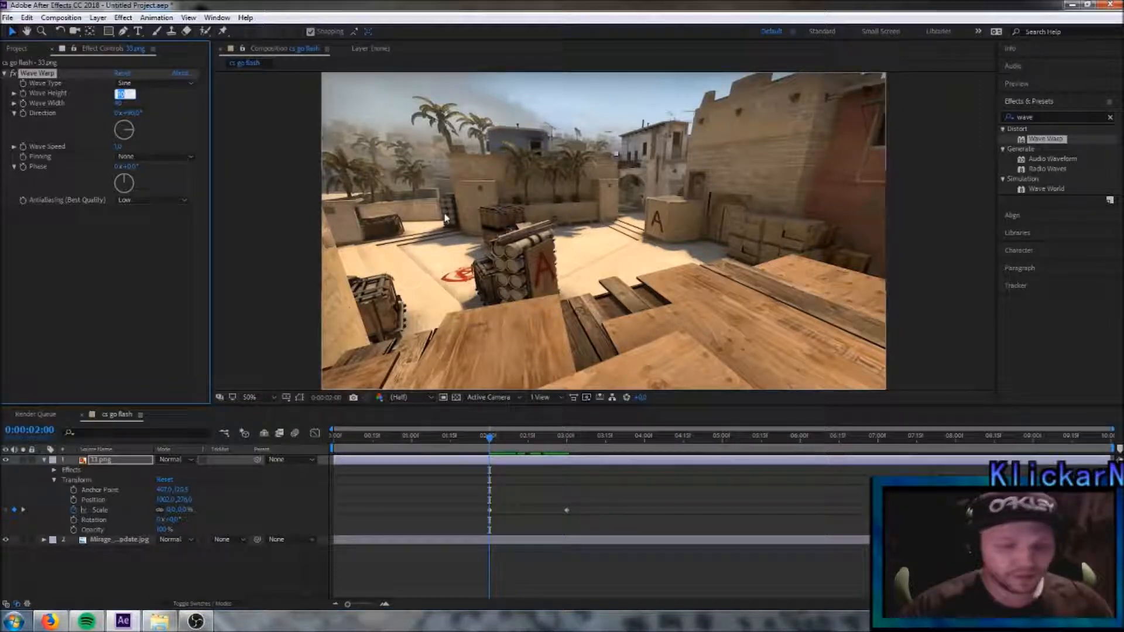
pyautogui.click(118, 94)
pyautogui.write('20')
pyautogui.press('Return')
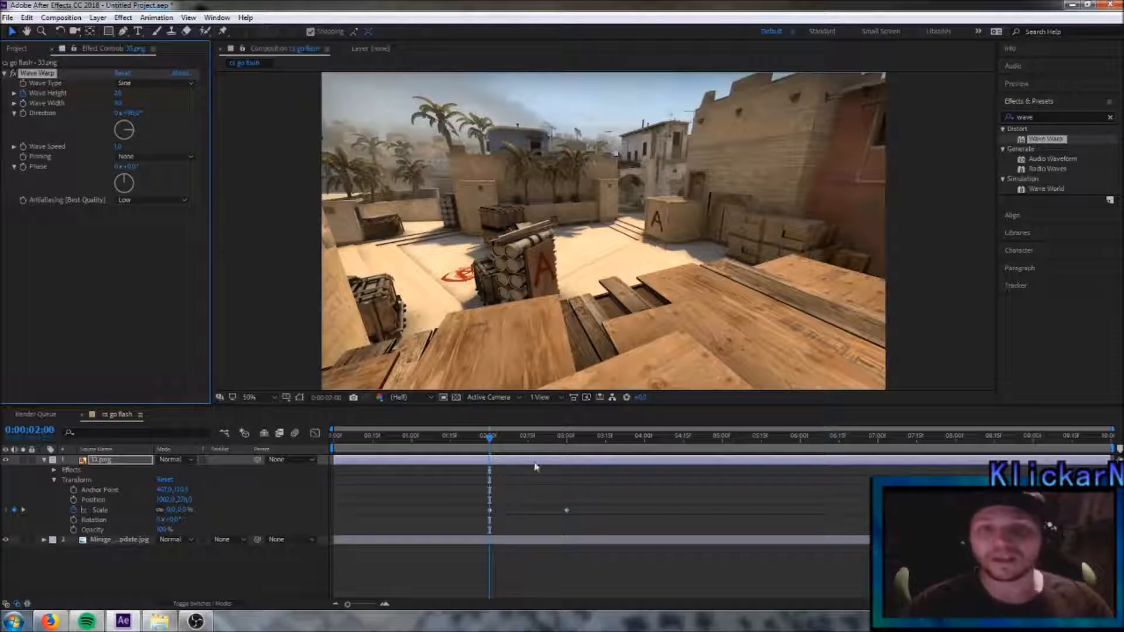
# - Add a Wave Height keyframe of 0 to the logo's Wave Warp effect at 0:00:03:00 and collapse the layer's properties
pyautogui.moveTo(490, 441); pyautogui.dragTo(567, 445)
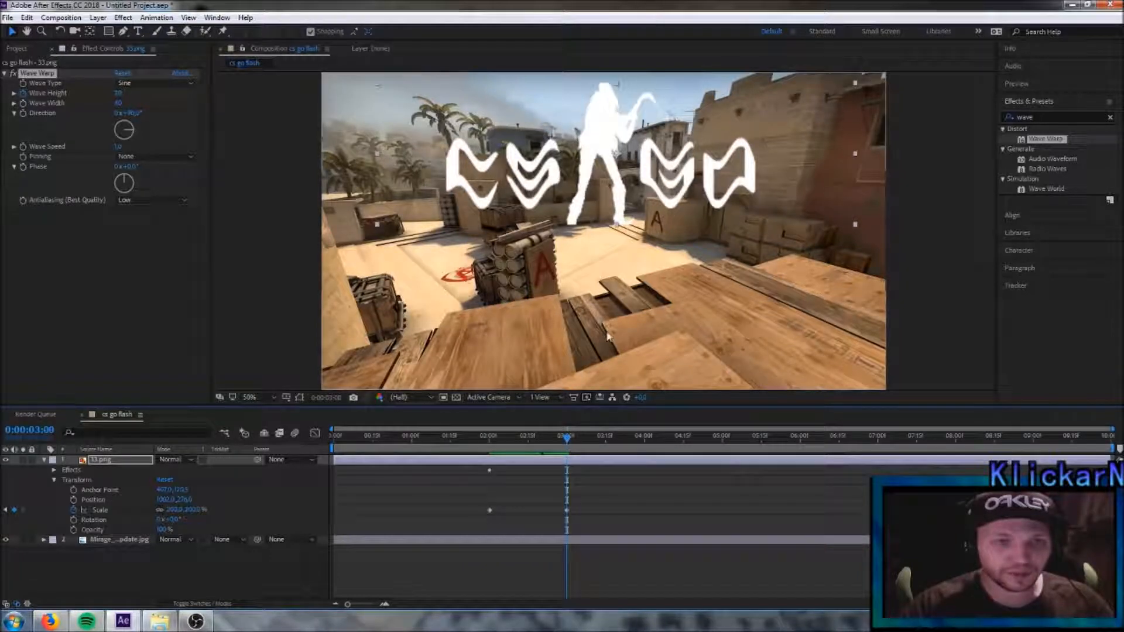
pyautogui.click(120, 93)
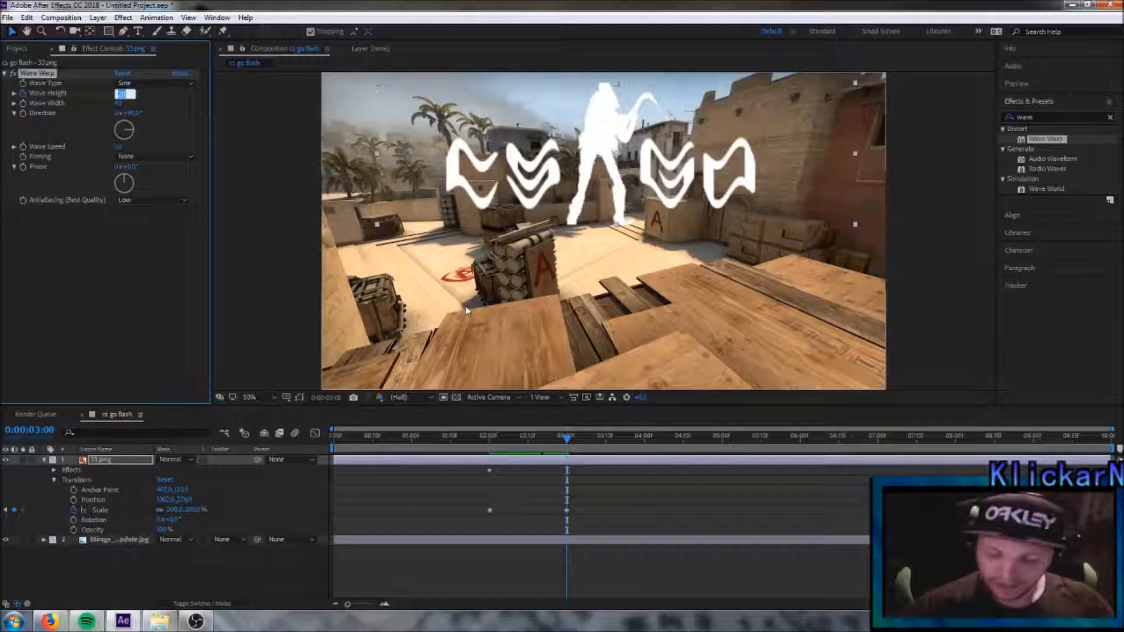
pyautogui.write('0')
pyautogui.press('Return')
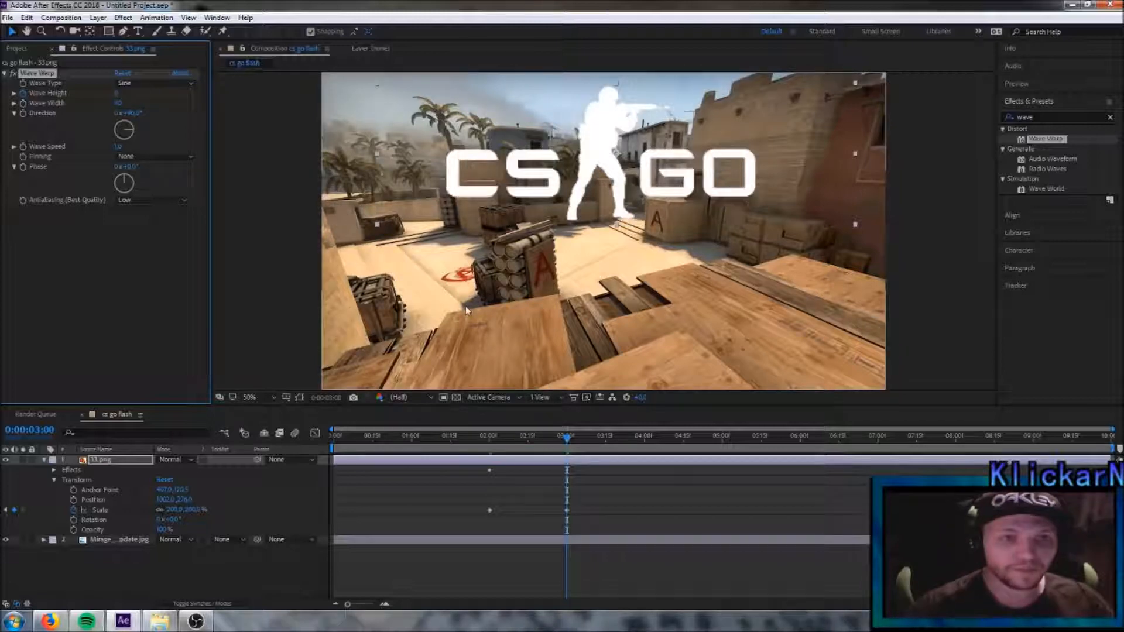
pyautogui.moveTo(568, 435); pyautogui.dragTo(571, 459)
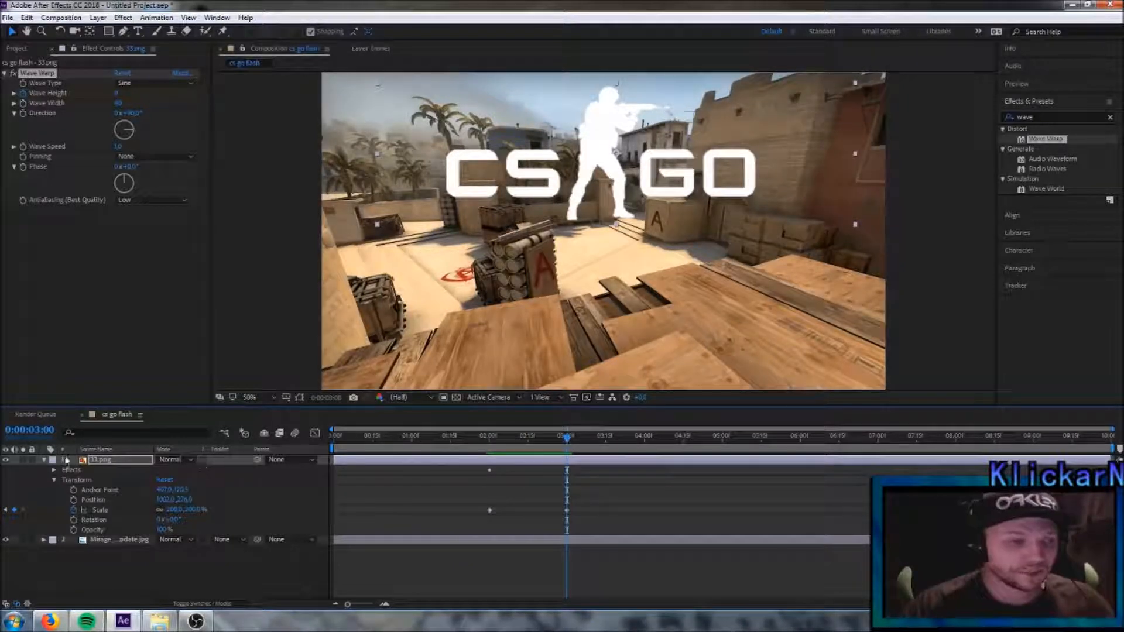
pyautogui.click(42, 461)
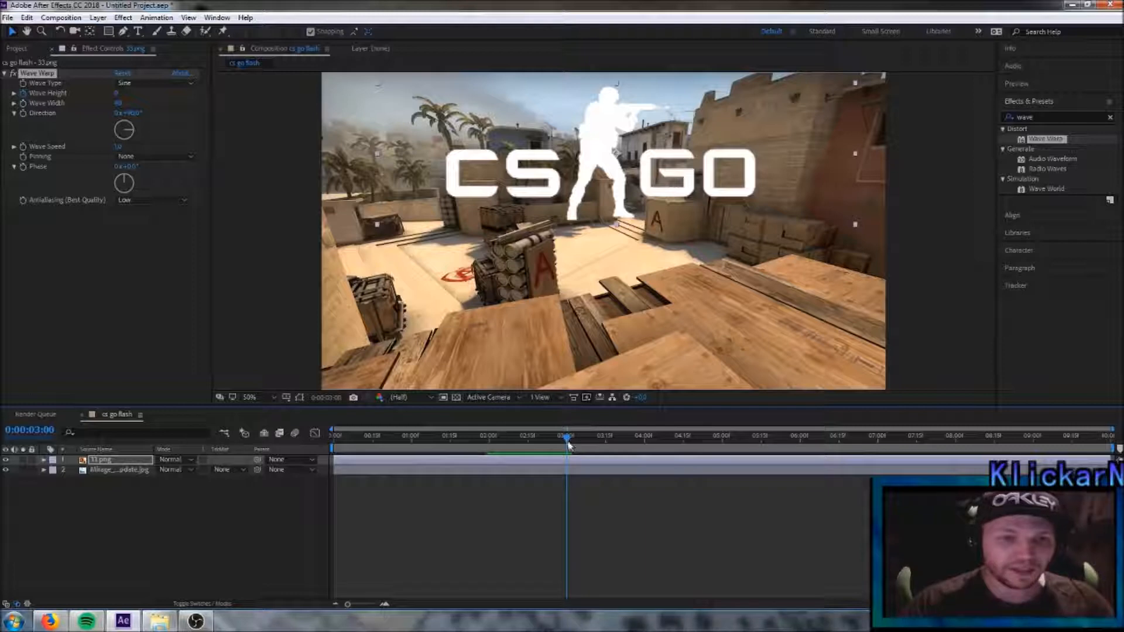
# - At 0:00:03:03, create a text layer reading "With" on the first line and "Name" on the second
pyautogui.moveTo(568, 444); pyautogui.dragTo(575, 443)
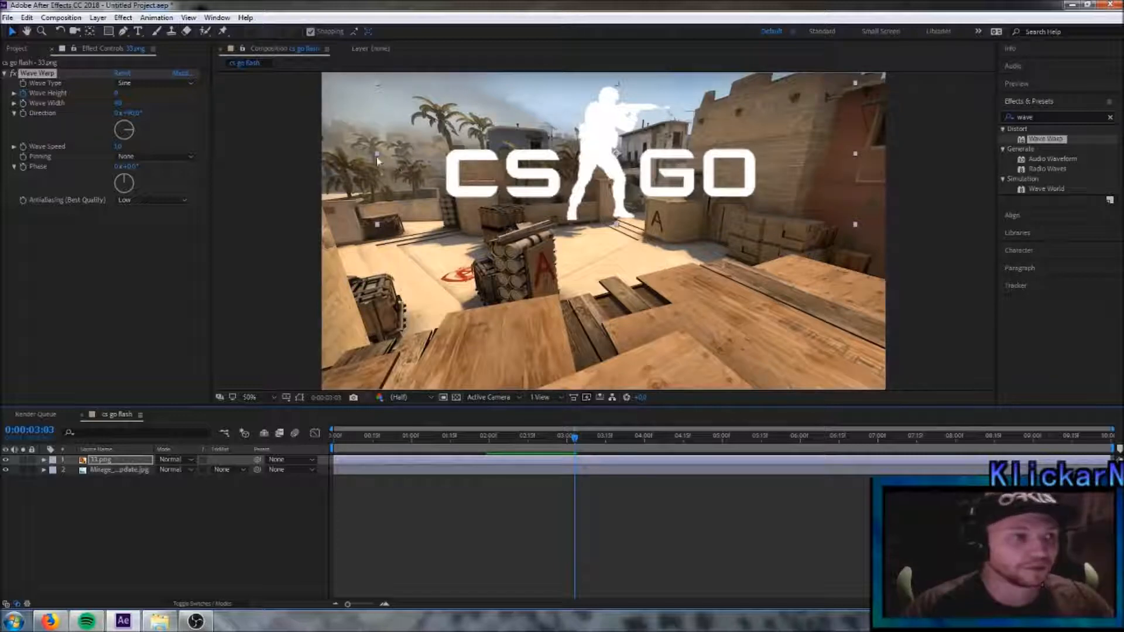
pyautogui.rightClick(122, 521)
pyautogui.moveTo(157, 395)
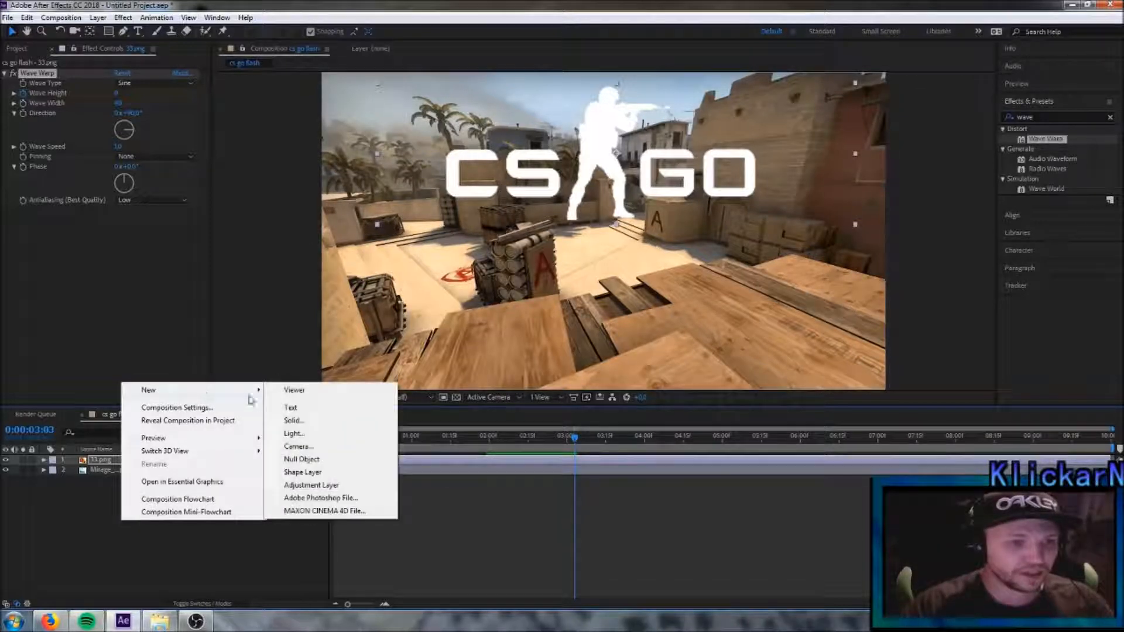
pyautogui.click(310, 409)
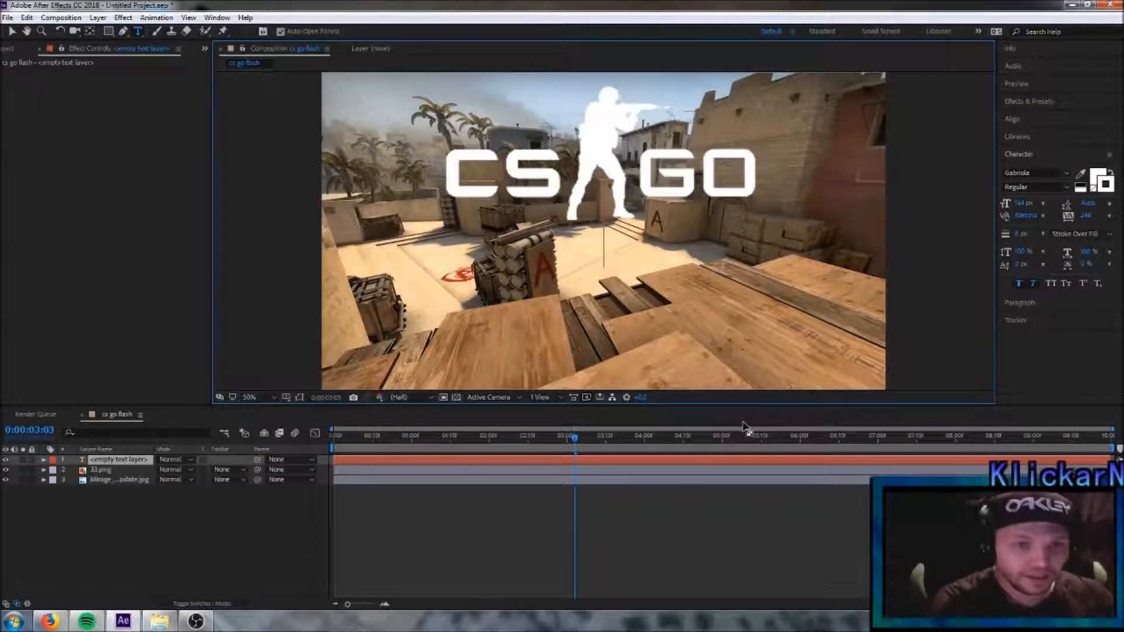
pyautogui.write('With')
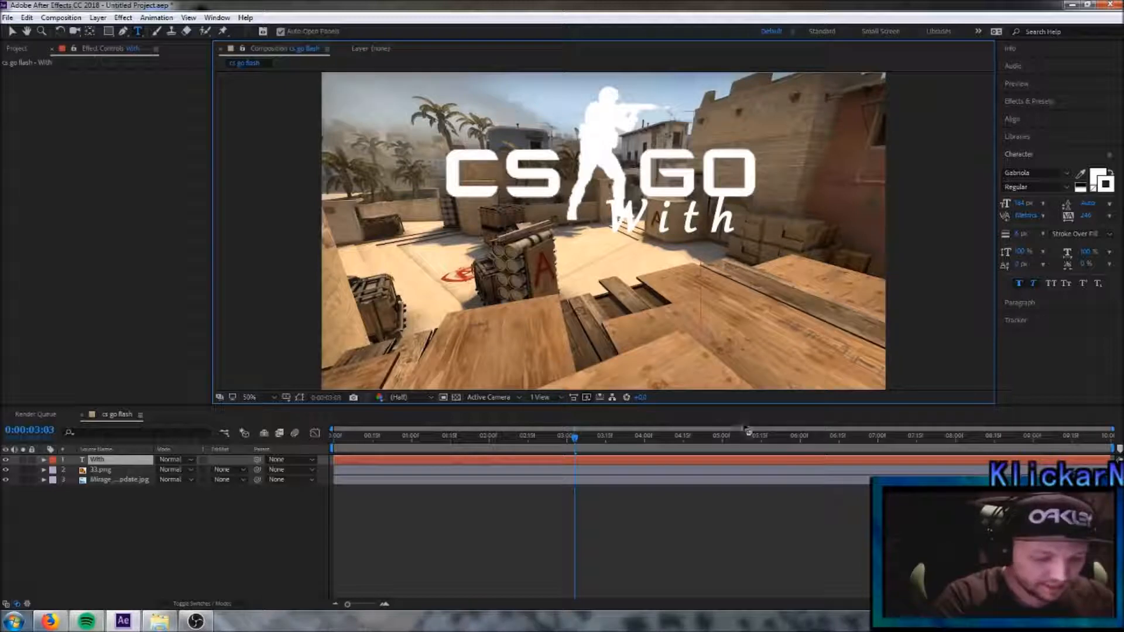
pyautogui.press('Return')
pyautogui.write('Name')
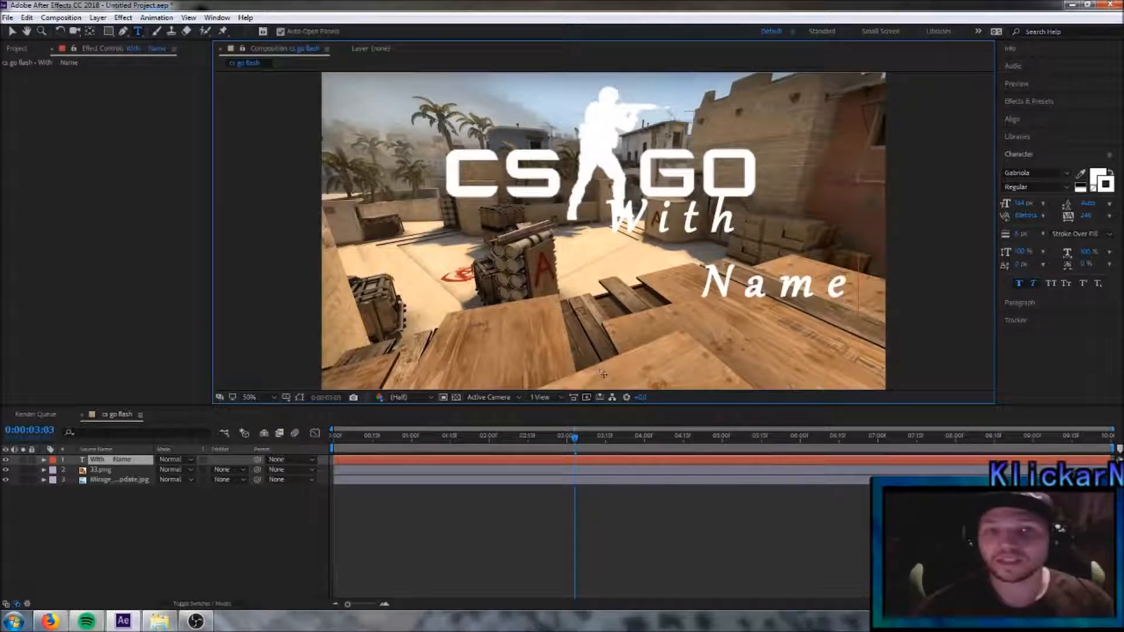
# - Place the "With Name" text below the CS:GO logo and rotate it slightly so it slopes upward to the right
pyautogui.click(12, 31)
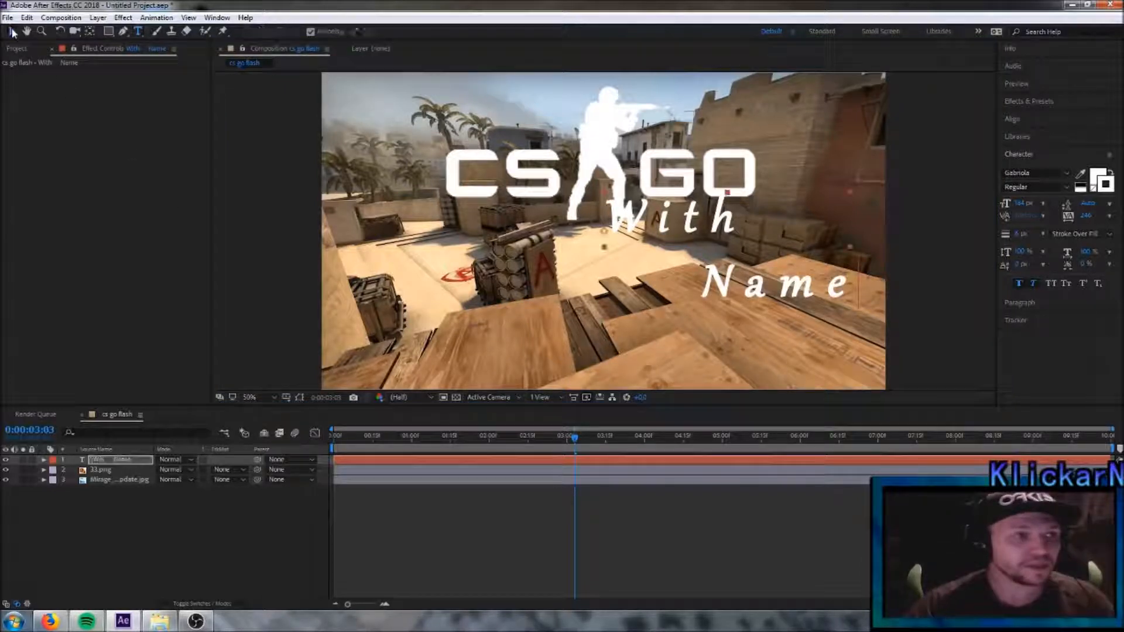
pyautogui.moveTo(846, 258); pyautogui.dragTo(817, 282)
pyautogui.moveTo(698, 313); pyautogui.dragTo(684, 309)
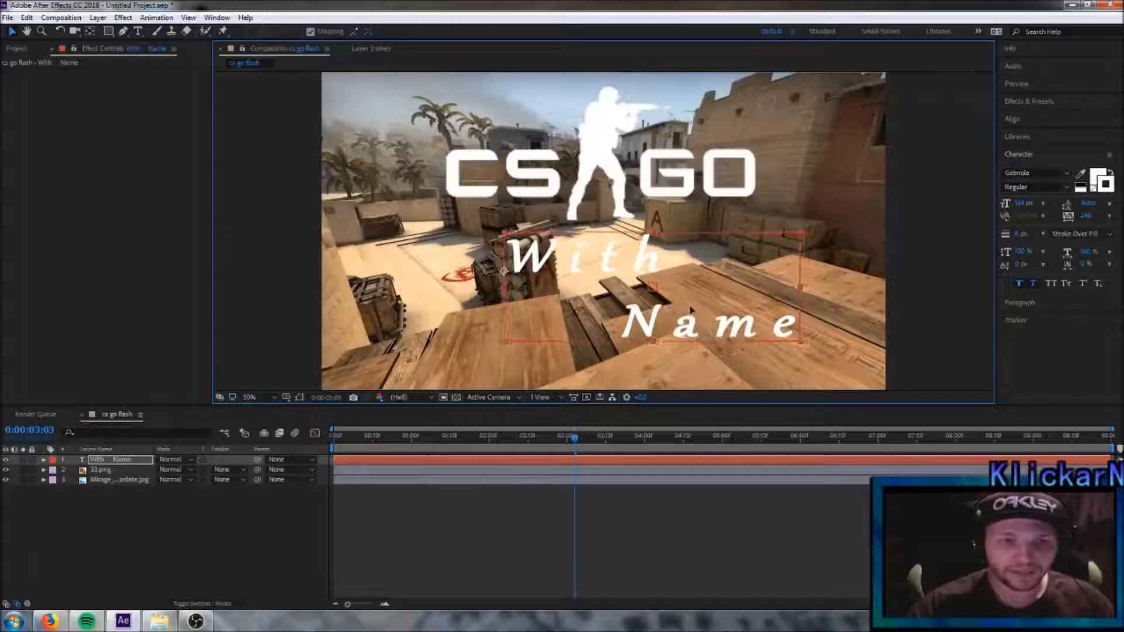
pyautogui.click(61, 32)
pyautogui.moveTo(751, 282); pyautogui.dragTo(752, 237)
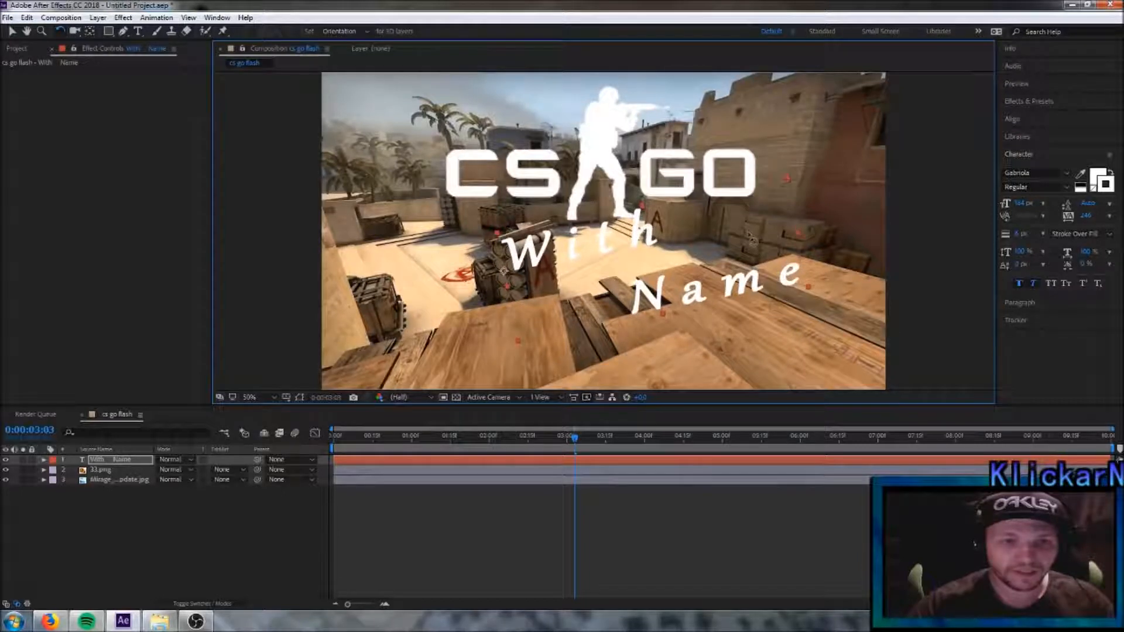
pyautogui.click(12, 32)
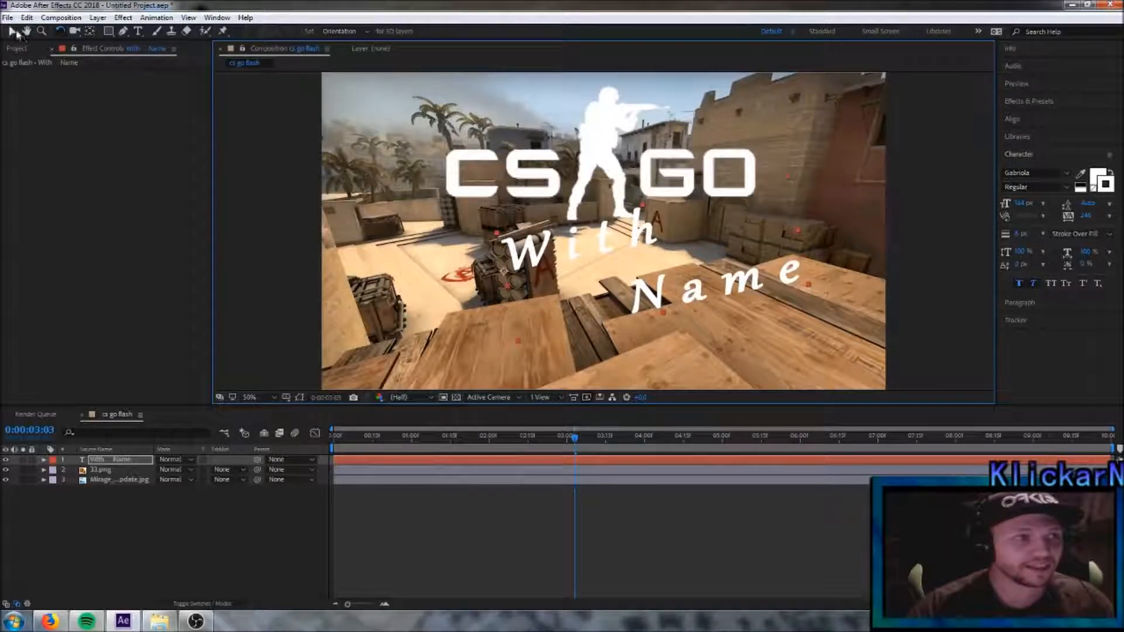
pyautogui.moveTo(668, 266); pyautogui.dragTo(637, 290)
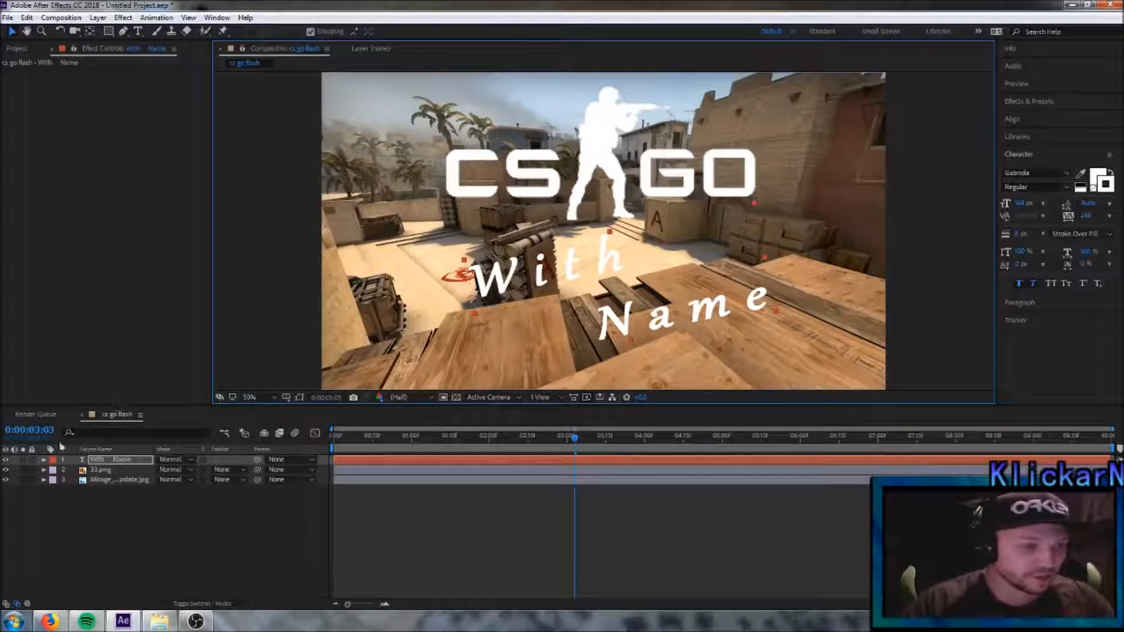
# - Start a Scale animation on the text layer at 0:00:03:03, enlarging the text until it lies entirely outside the frame
pyautogui.click(44, 461)
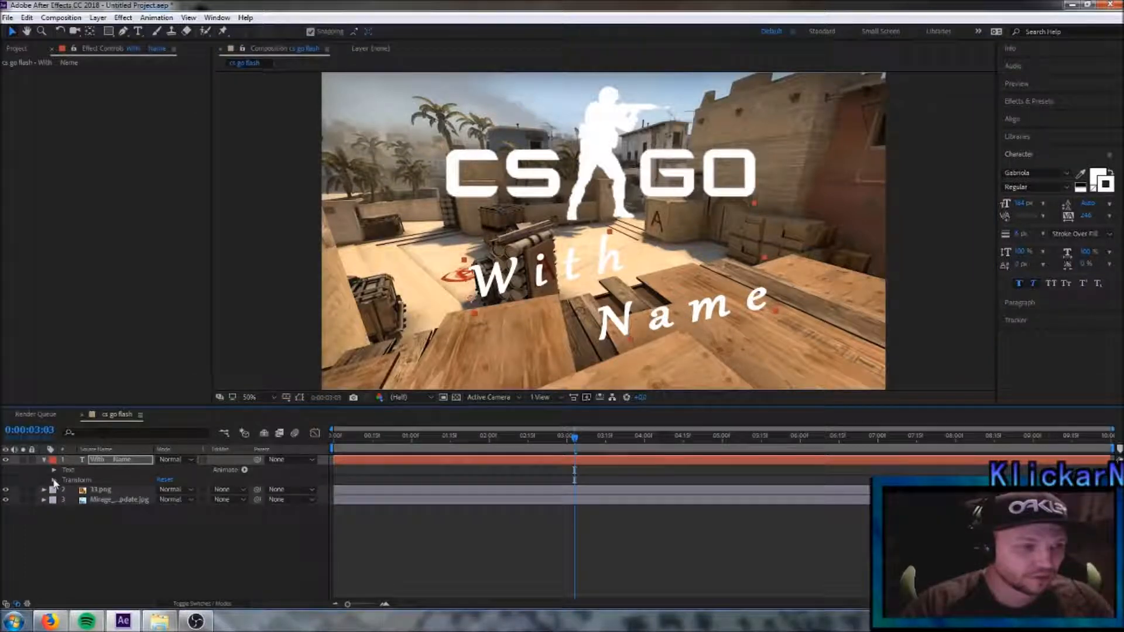
pyautogui.click(54, 480)
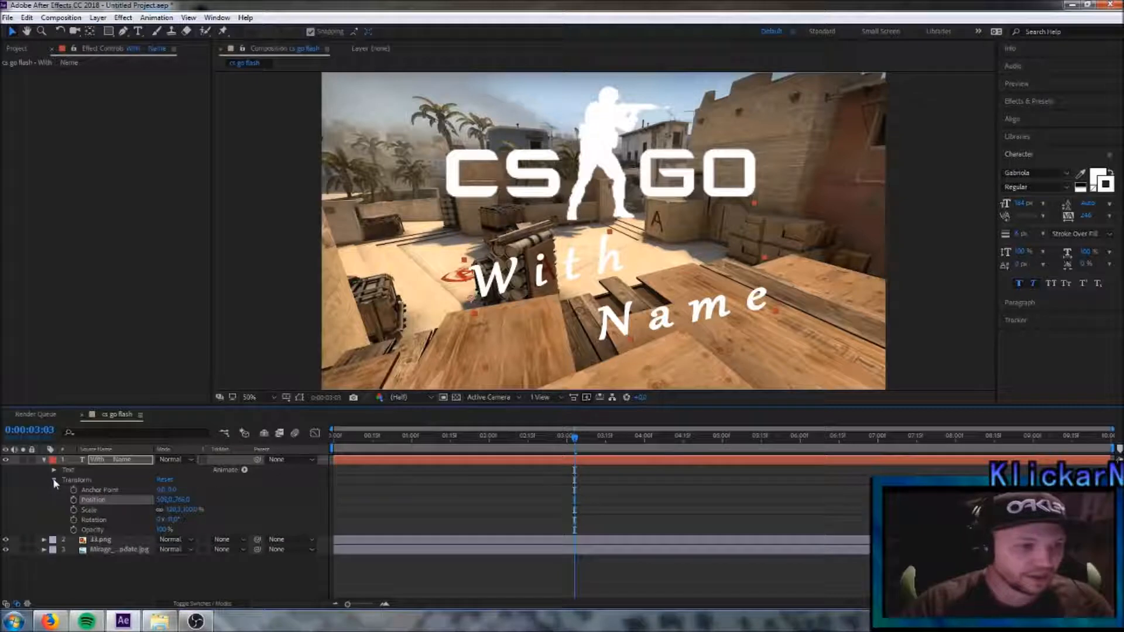
pyautogui.click(73, 510)
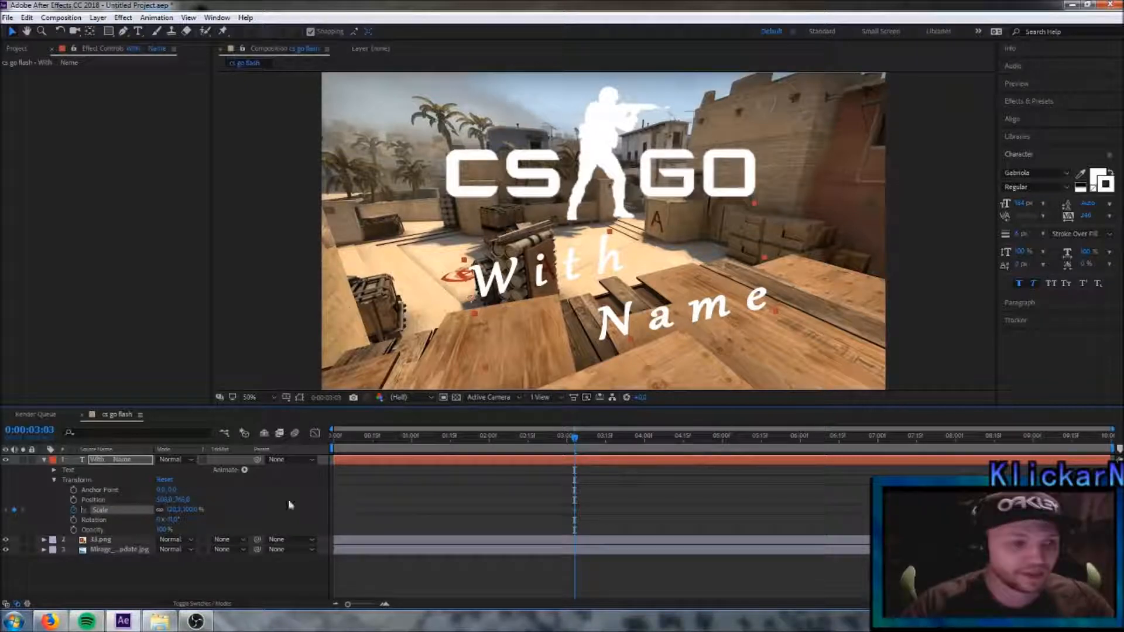
pyautogui.moveTo(171, 510); pyautogui.dragTo(604, 512)
pyautogui.moveTo(173, 511); pyautogui.dragTo(896, 513)
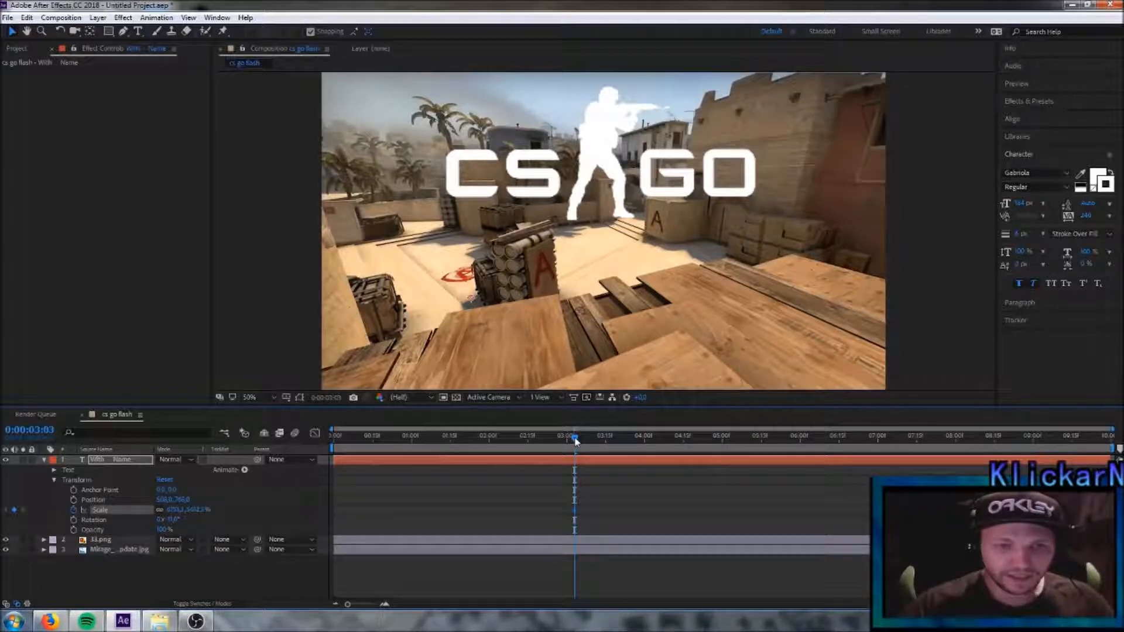
# - Add a Scale keyframe of 100 to the text layer at 0:00:04:00, preview it, and collapse the layer's properties
pyautogui.moveTo(575, 439); pyautogui.dragTo(646, 452)
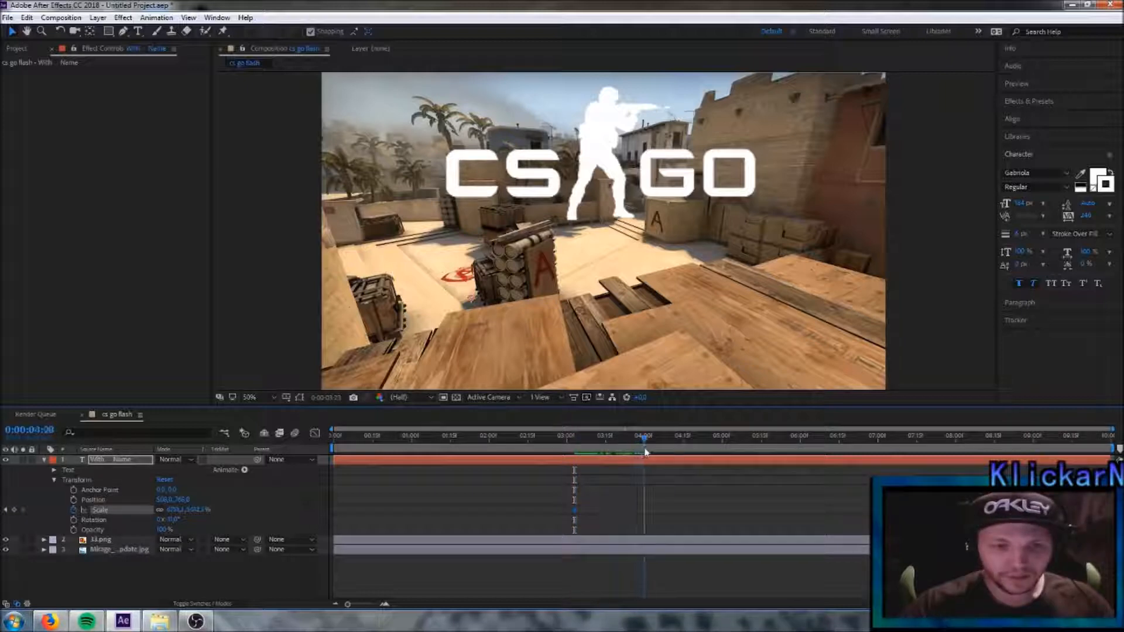
pyautogui.click(174, 510)
pyautogui.write('1')
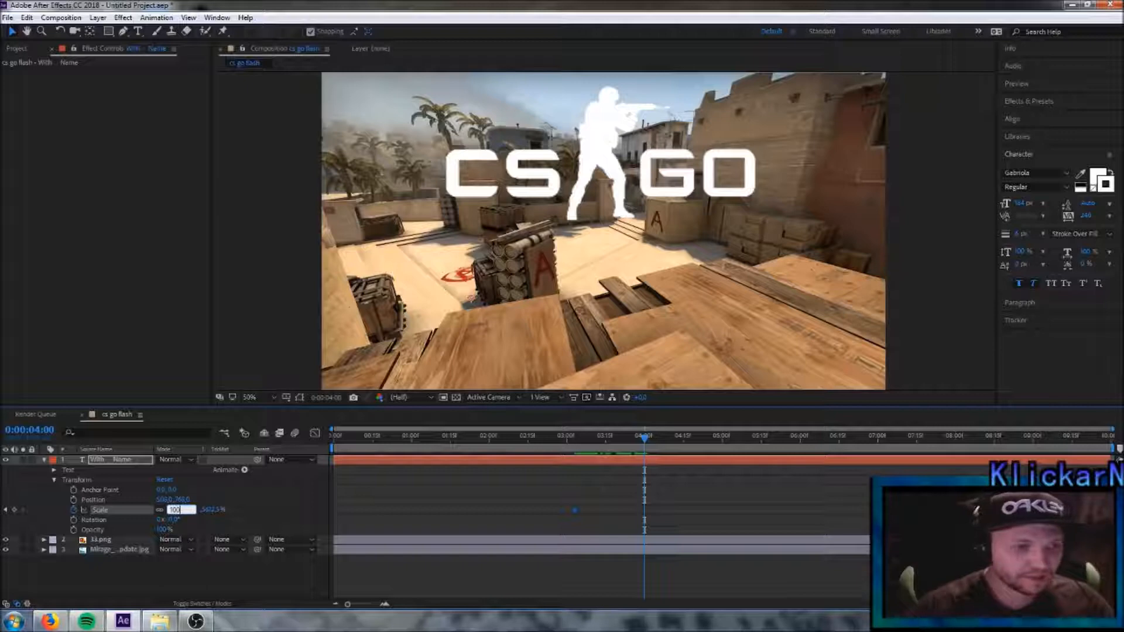
pyautogui.write('00')
pyautogui.press('Return')
pyautogui.moveTo(645, 438); pyautogui.dragTo(645, 467)
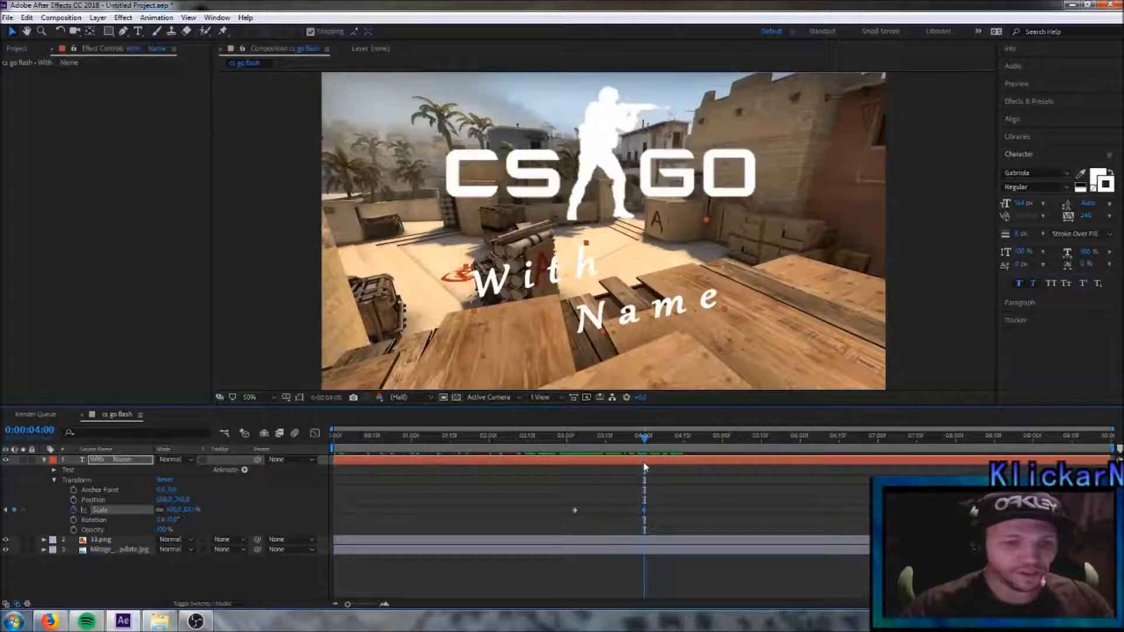
pyautogui.click(45, 462)
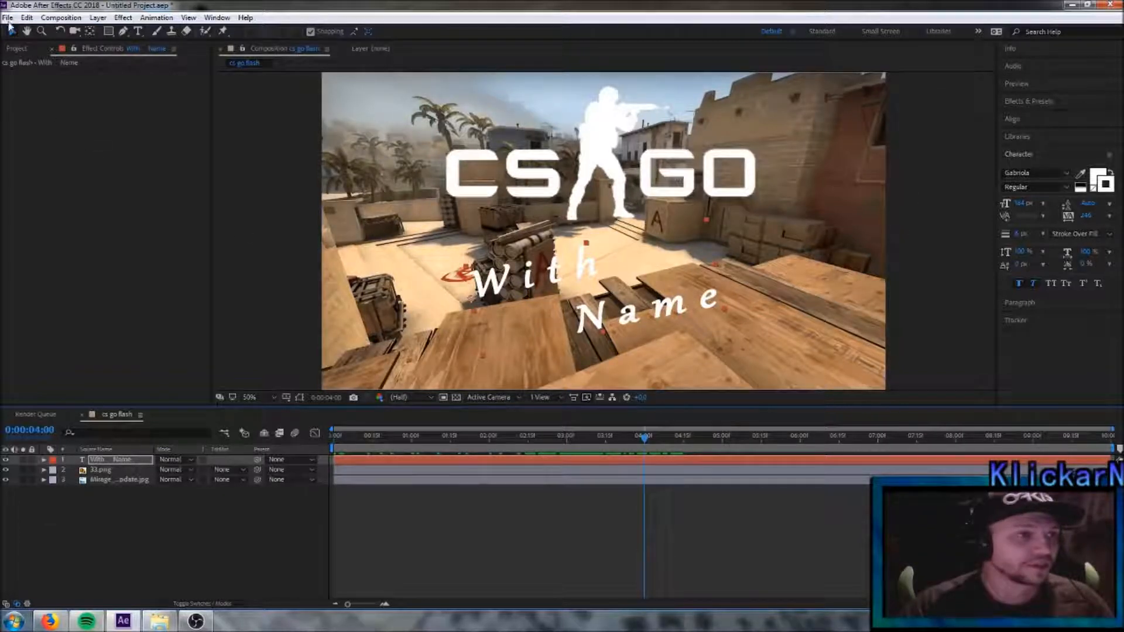
# - Import the ELITE_Flashbang image and add it to the composition as the topmost layer
pyautogui.click(8, 18)
pyautogui.moveTo(163, 186)
pyautogui.click(208, 186)
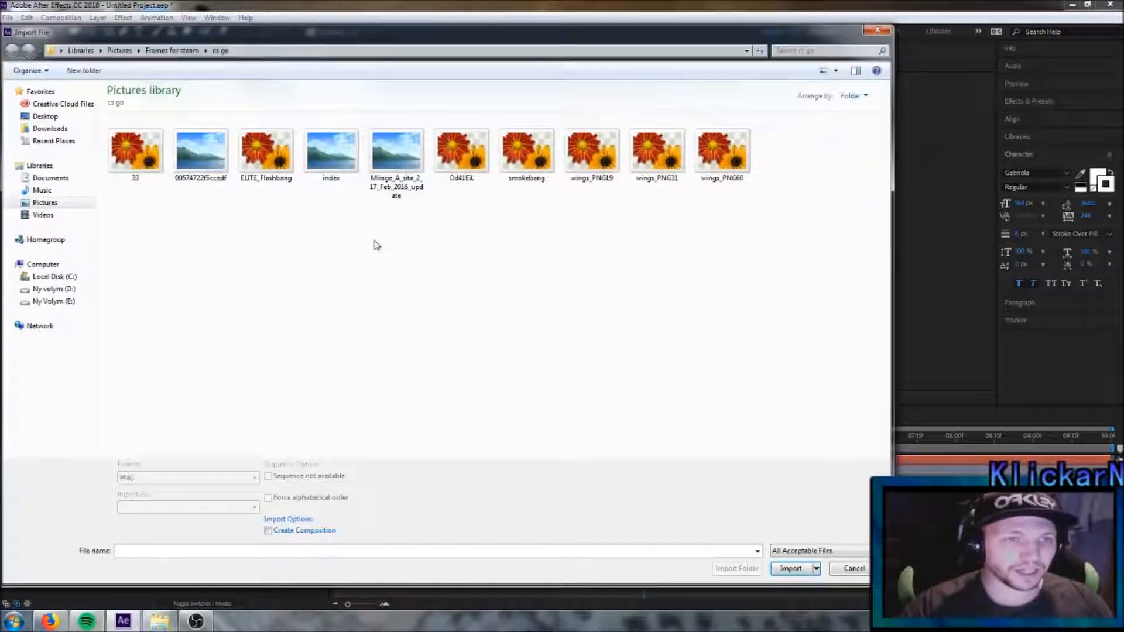
pyautogui.click(266, 151)
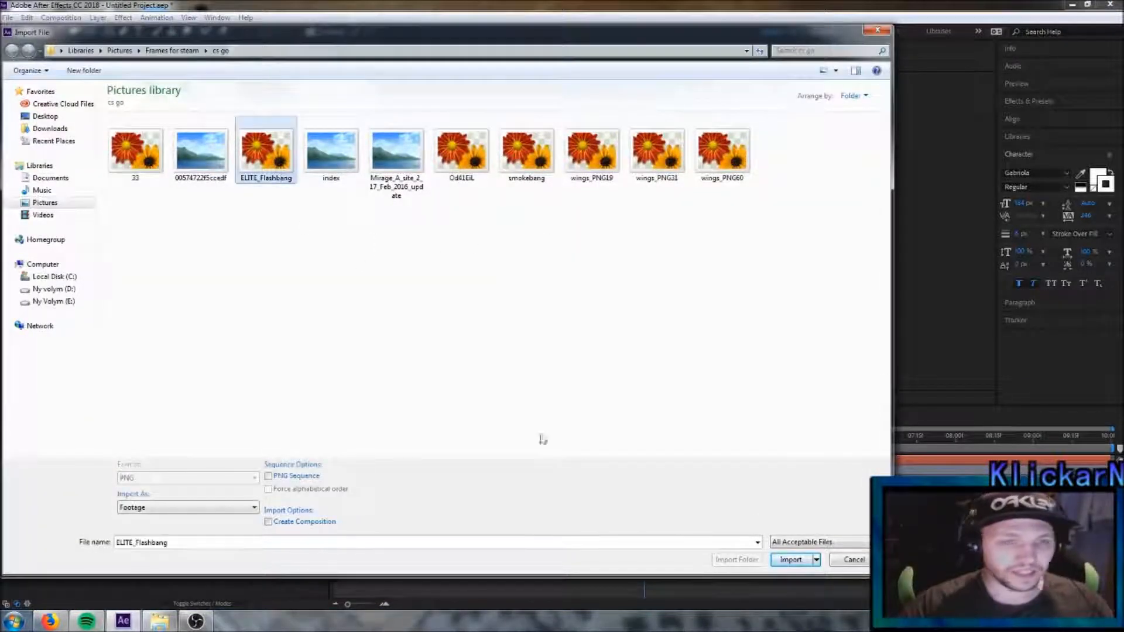
pyautogui.click(791, 568)
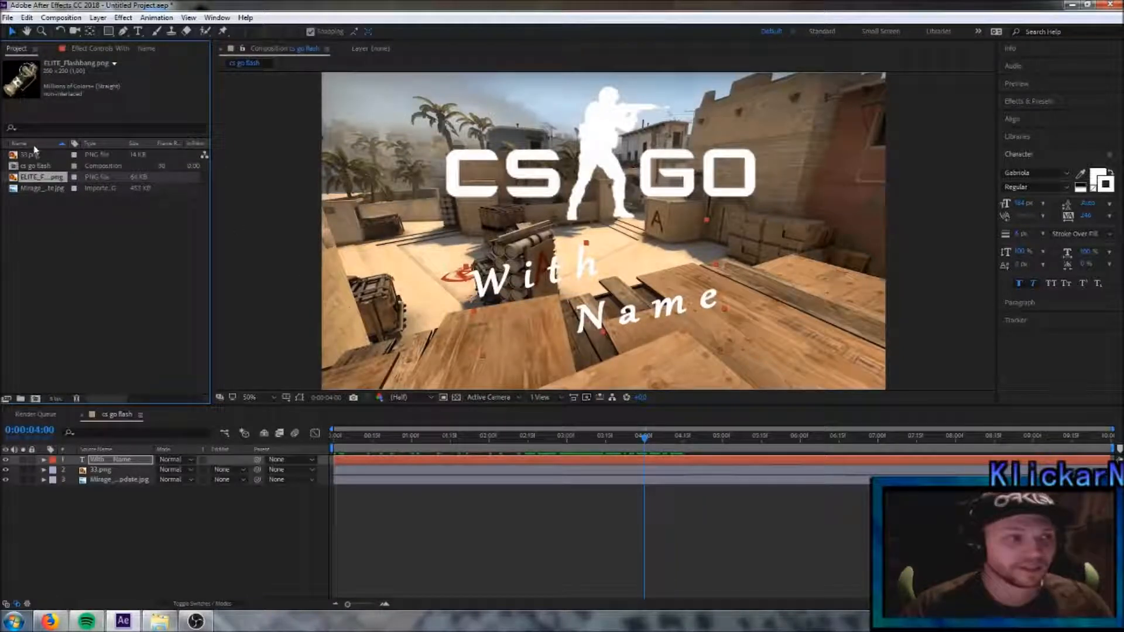
pyautogui.moveTo(44, 182); pyautogui.dragTo(101, 456)
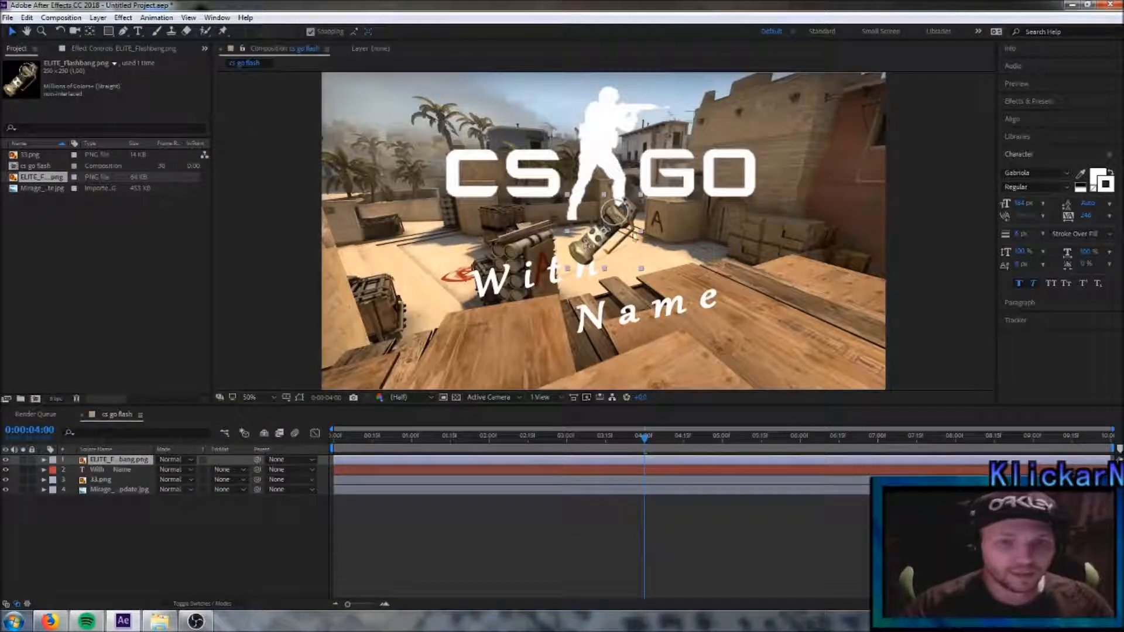
# - Shrink the flashbang image to roughly half size and rotate it about 45° counter-clockwise so it stands upright
pyautogui.click(639, 199)
pyautogui.moveTo(639, 199); pyautogui.dragTo(626, 215)
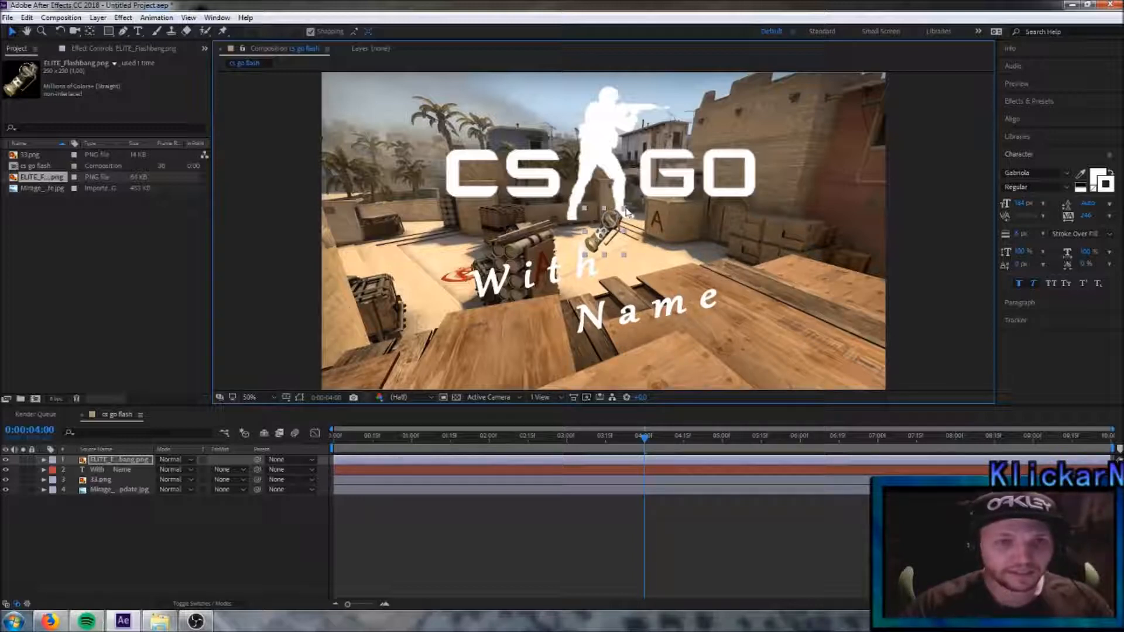
pyautogui.click(60, 30)
pyautogui.moveTo(589, 221); pyautogui.dragTo(573, 239)
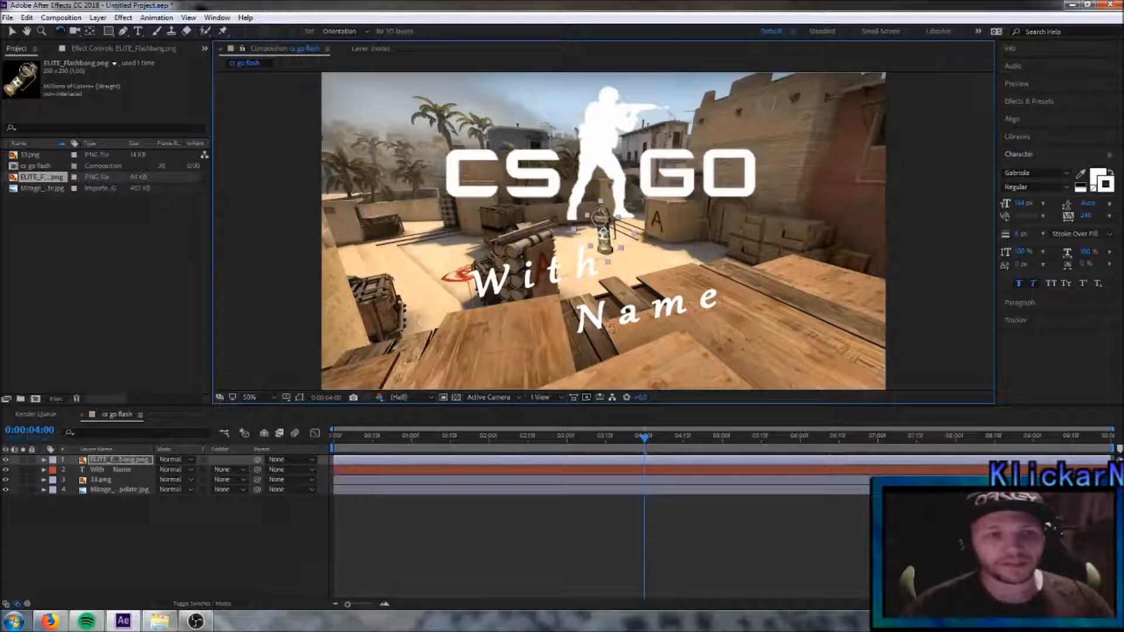
# - Move the flashbang outside the right edge of the frame, to a position of about 2172, 342
pyautogui.click(12, 31)
pyautogui.moveTo(603, 234); pyautogui.dragTo(969, 181)
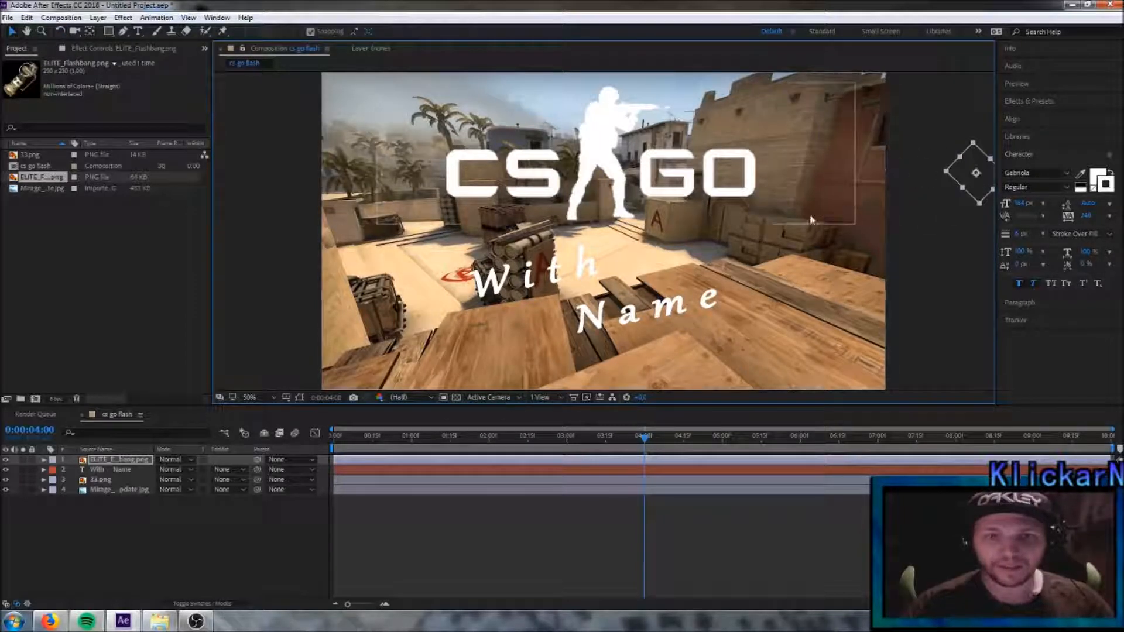
pyautogui.press(',')
pyautogui.moveTo(793, 204)
pyautogui.mouseDown()
pyautogui.moveTo(726, 202)
pyautogui.moveTo(674, 241)
pyautogui.moveTo(629, 301)
pyautogui.moveTo(489, 228)
pyautogui.moveTo(782, 203)
pyautogui.mouseUp()
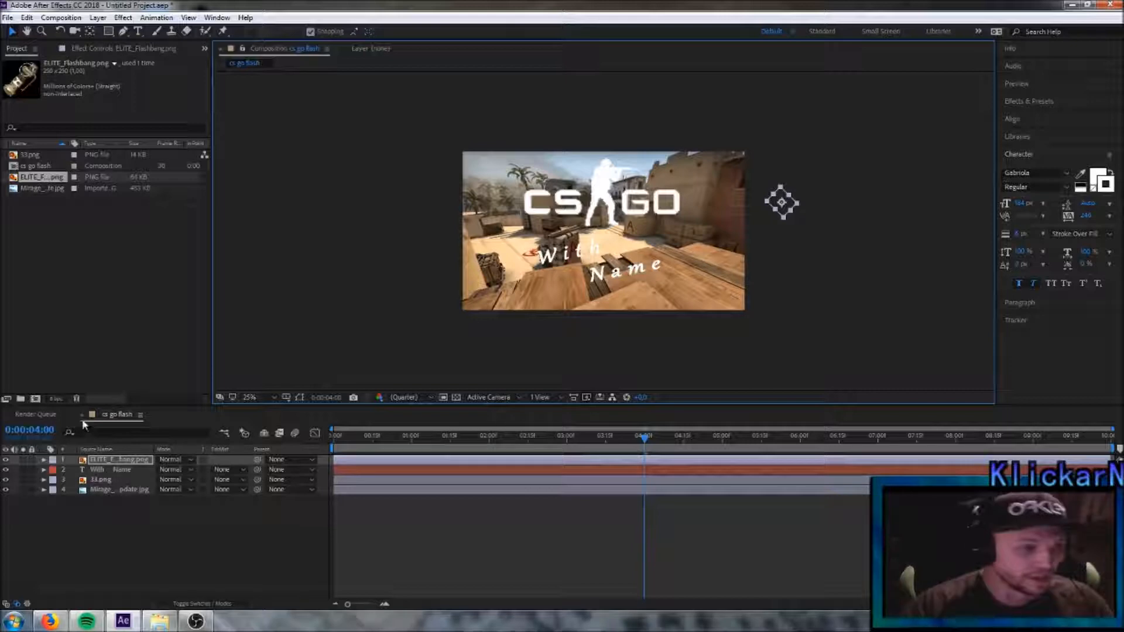
# - Keyframe the flashbang's Position at 0:00:04:00, and at 0:00:04:15 shift it horizontally to just inside the frame's right edge
pyautogui.click(44, 461)
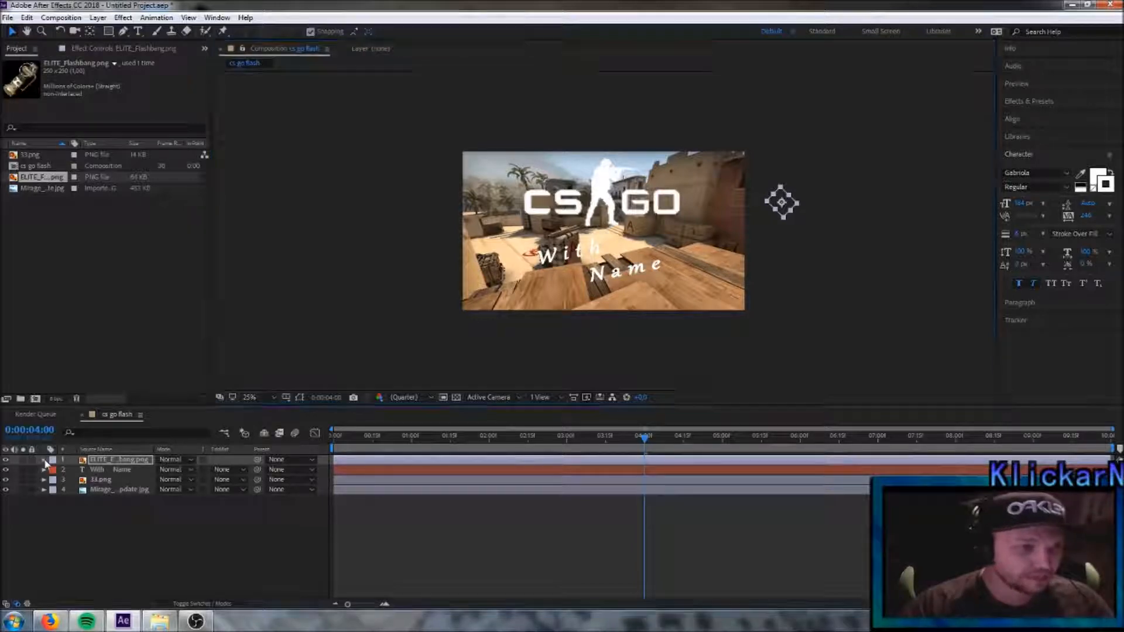
pyautogui.click(53, 471)
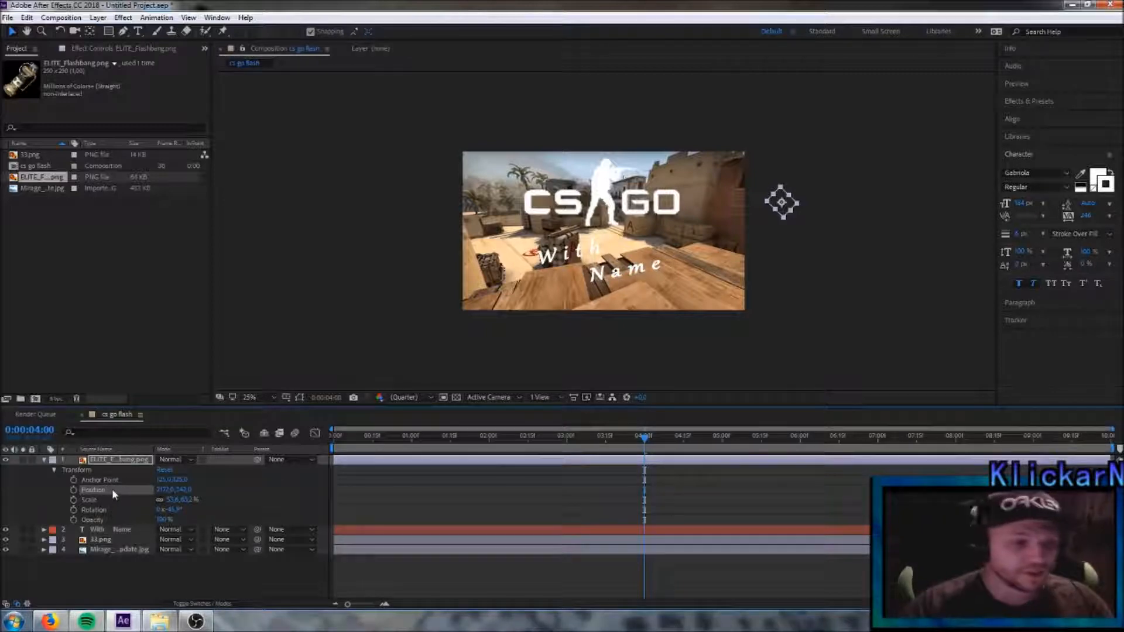
pyautogui.click(74, 491)
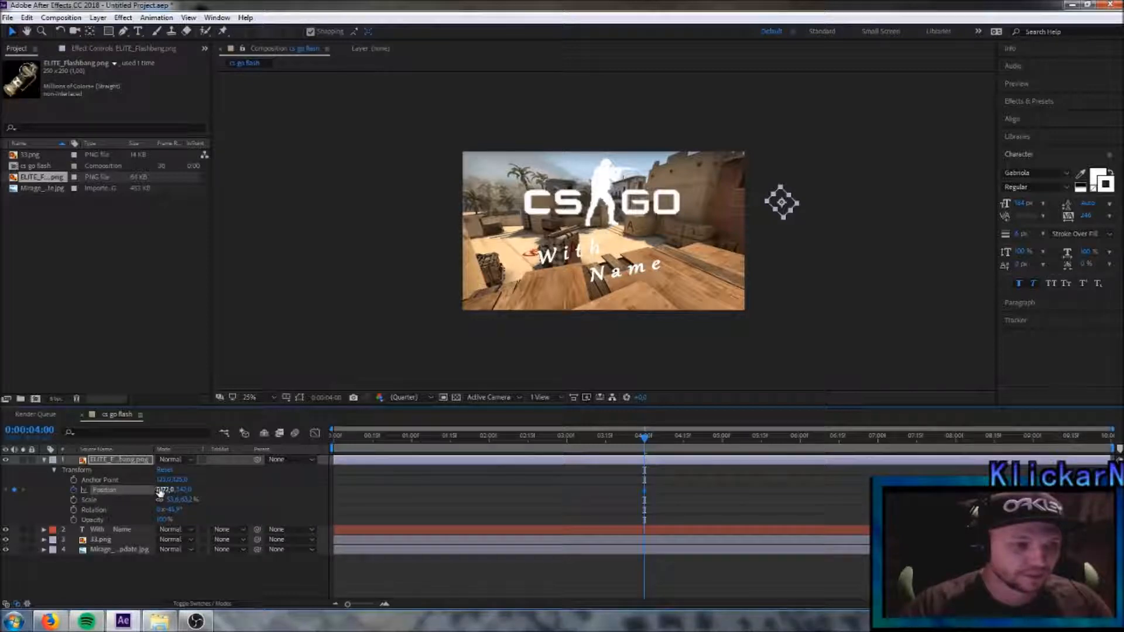
pyautogui.moveTo(647, 440); pyautogui.dragTo(683, 439)
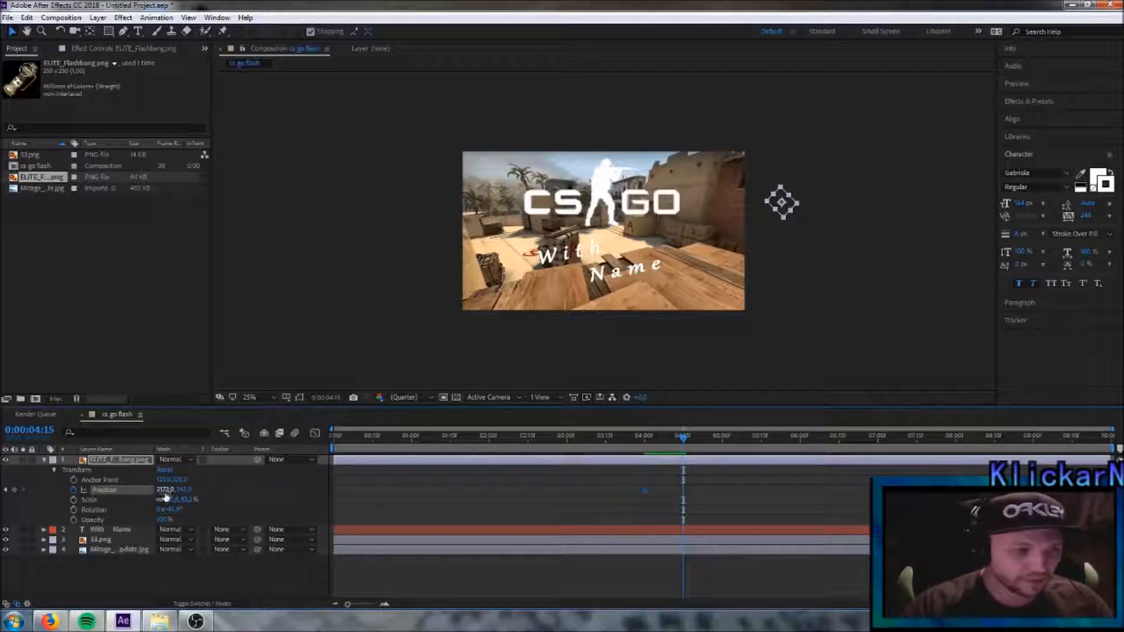
pyautogui.moveTo(166, 497); pyautogui.dragTo(58, 497)
pyautogui.moveTo(169, 490); pyautogui.dragTo(129, 494)
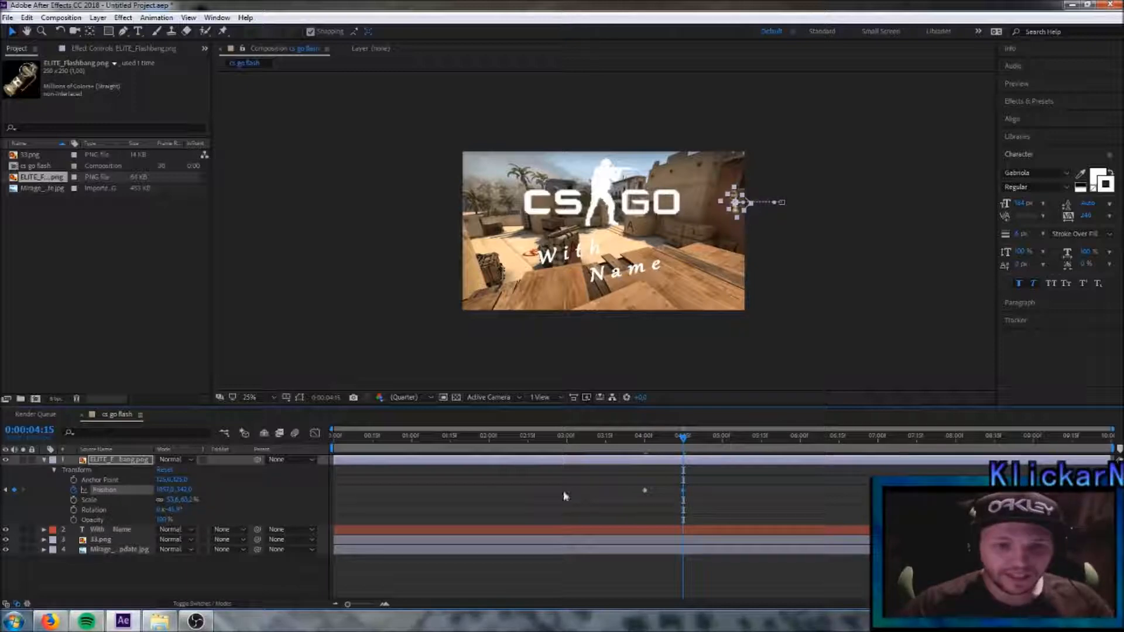
# - Keyframe the flashbang low in the frame, right of centre, at 0:00:05:00, and near the frame's left edge at about 260, 540 at 0:00:06:00
pyautogui.moveTo(686, 442); pyautogui.dragTo(725, 442)
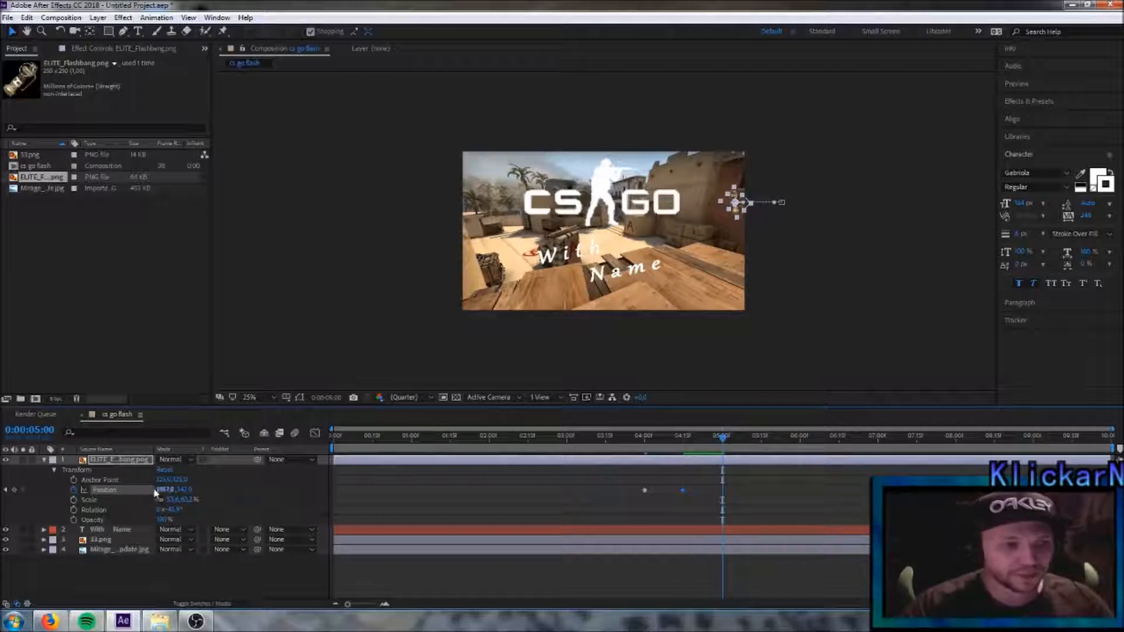
pyautogui.moveTo(739, 206); pyautogui.dragTo(635, 298)
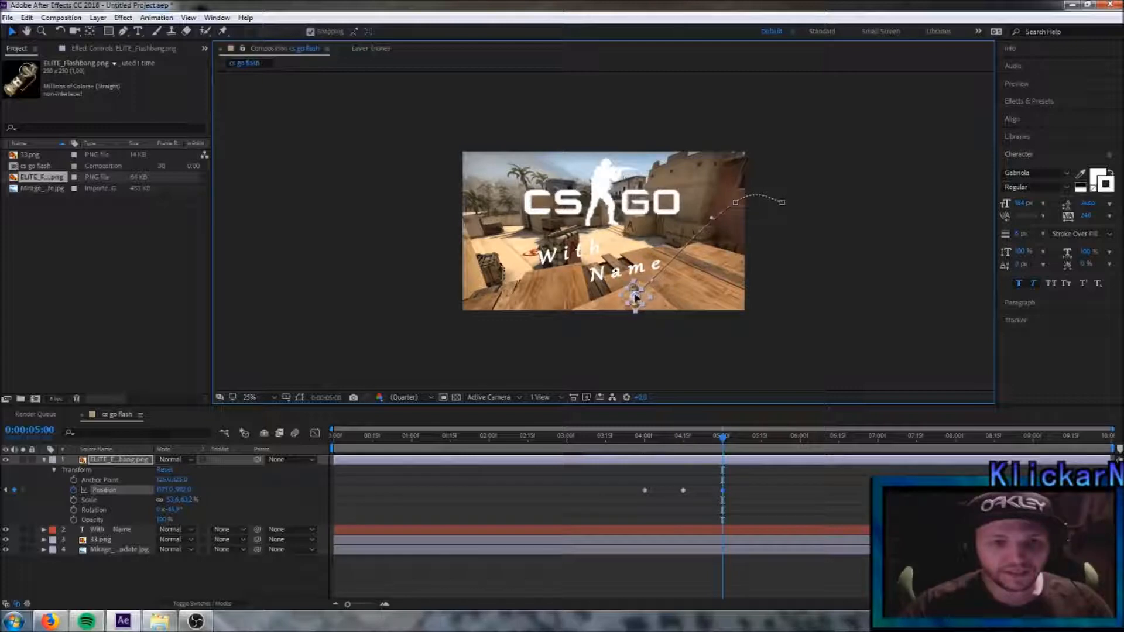
pyautogui.moveTo(723, 441); pyautogui.dragTo(802, 442)
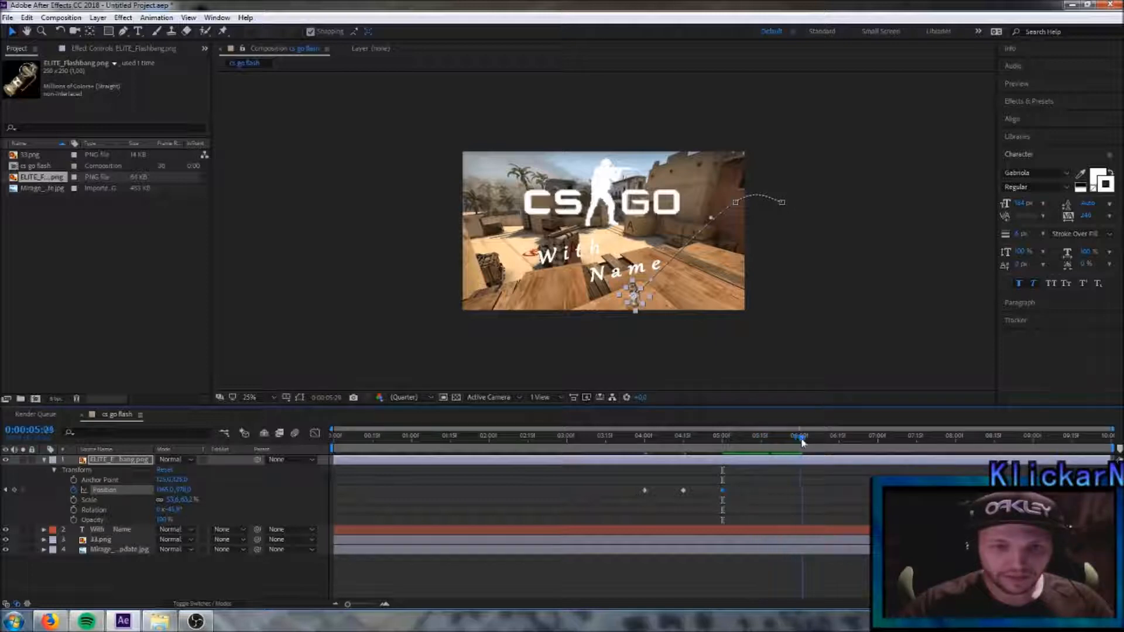
pyautogui.moveTo(634, 295); pyautogui.dragTo(500, 232)
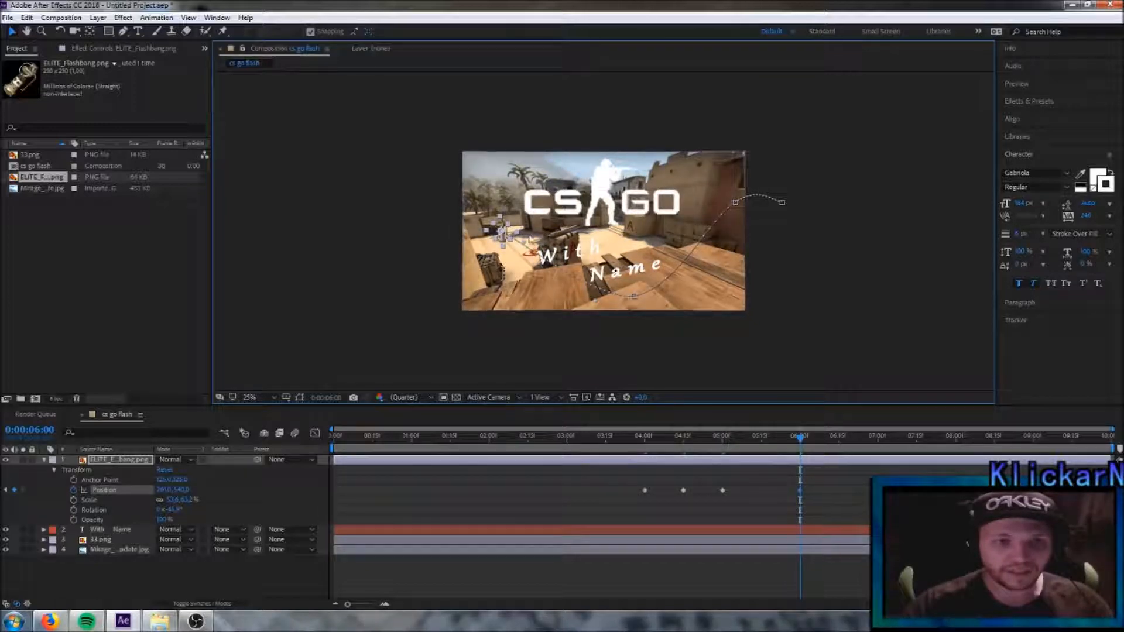
# - Enlarge the composition view to 50% and preview the flashbang's flight up to 0:00:06:00
pyautogui.press('.')
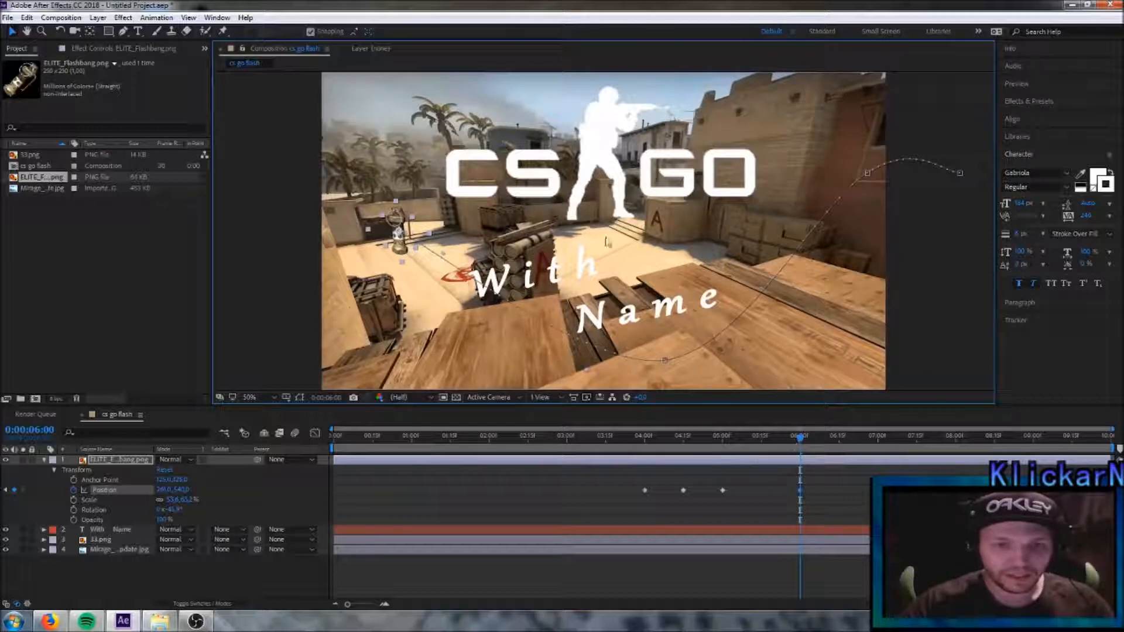
pyautogui.moveTo(798, 445); pyautogui.dragTo(384, 460)
pyautogui.press('space')
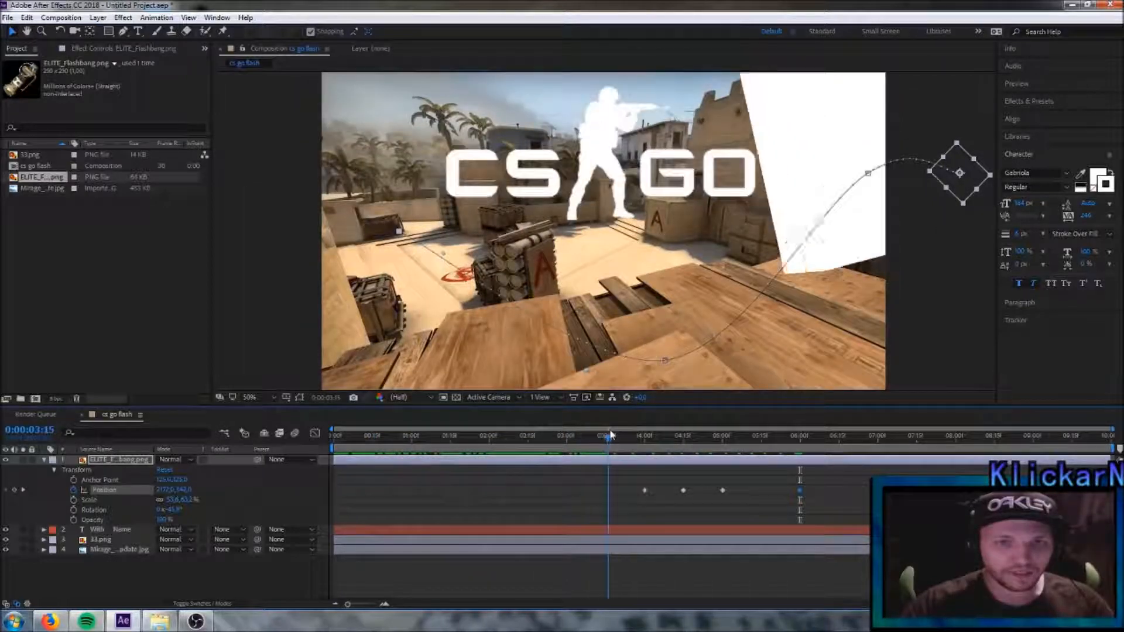
pyautogui.moveTo(635, 432); pyautogui.dragTo(799, 427)
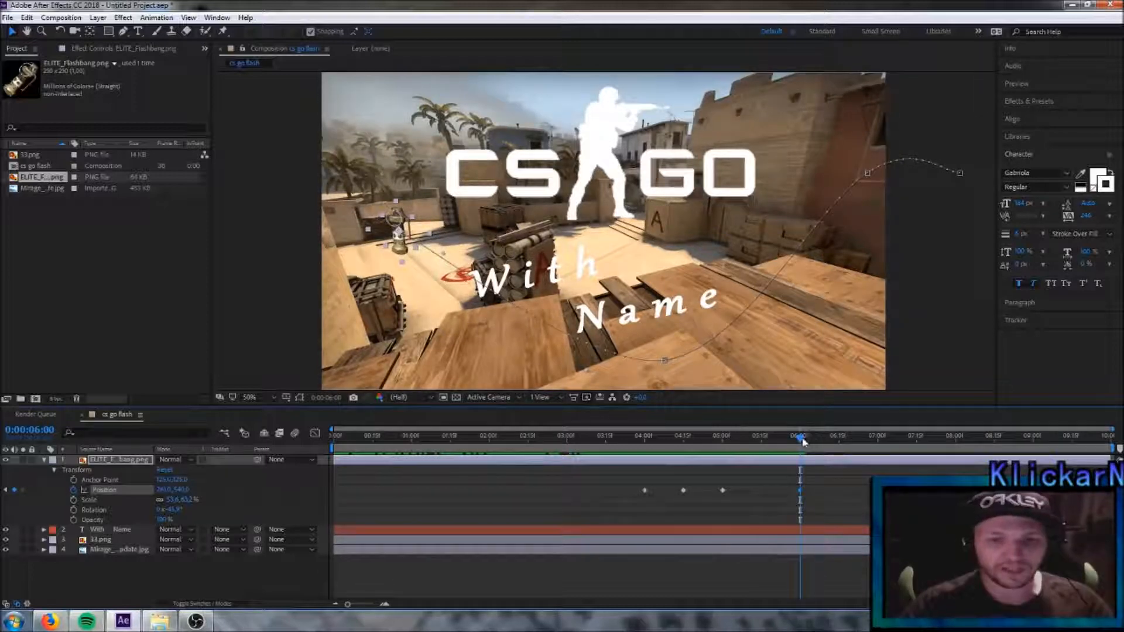
# - Keyframe the flashbang's Rotation at 0:00:04:06, add multiple full turns at 0:00:06:00, and collapse the layer's properties
pyautogui.moveTo(803, 442); pyautogui.dragTo(661, 460)
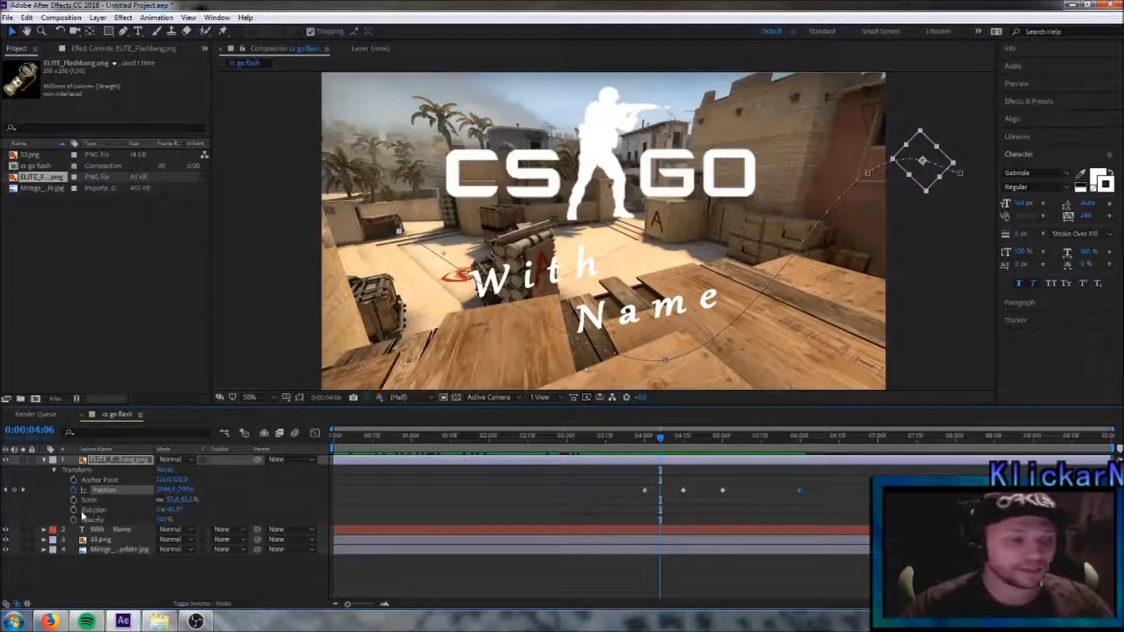
pyautogui.click(74, 511)
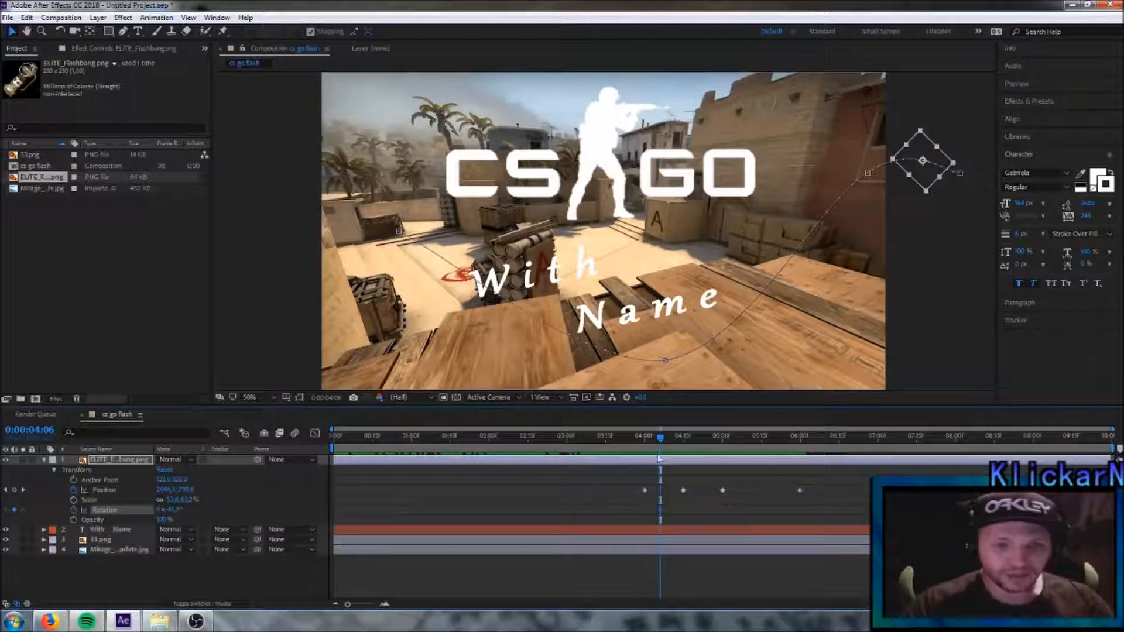
pyautogui.moveTo(661, 440); pyautogui.dragTo(800, 463)
pyautogui.moveTo(159, 510); pyautogui.dragTo(178, 510)
pyautogui.click(164, 510)
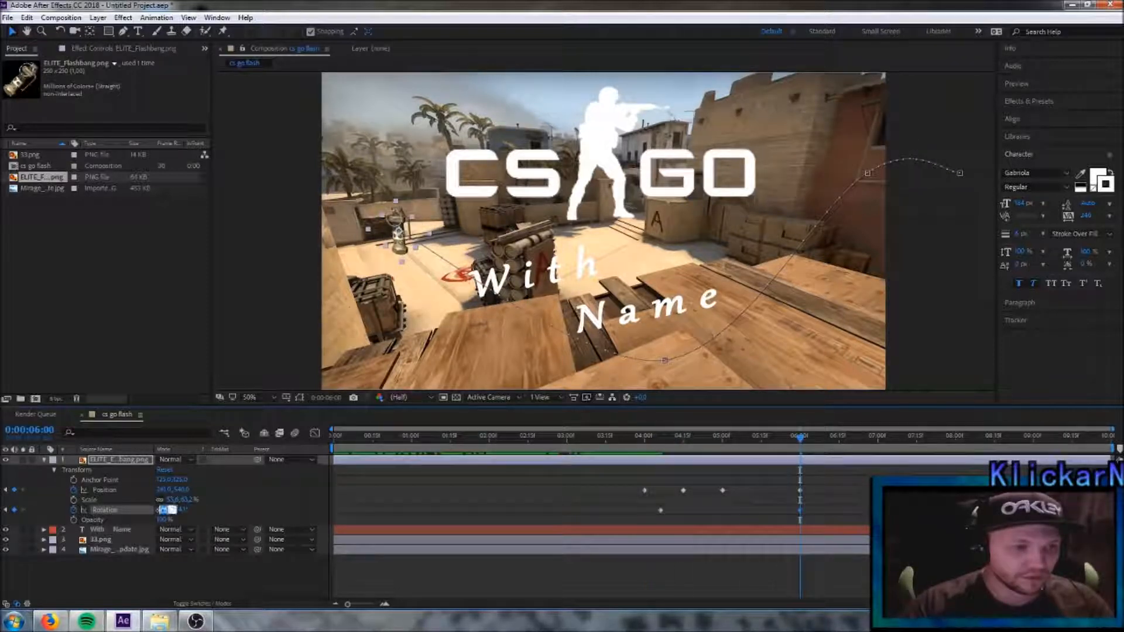
pyautogui.click(537, 591)
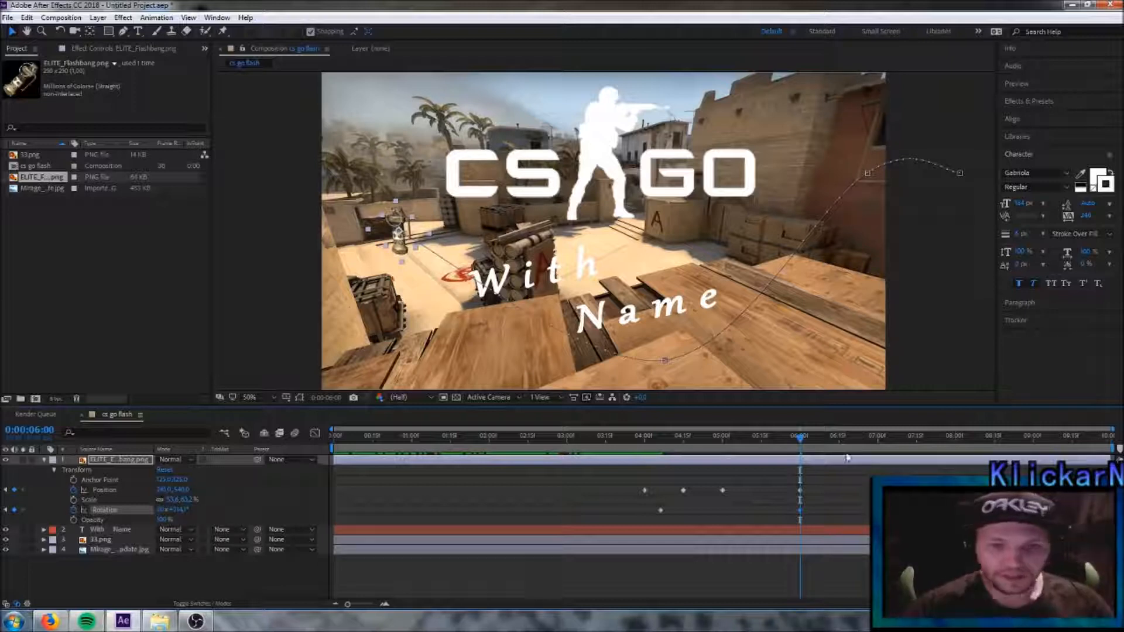
pyautogui.moveTo(801, 444)
pyautogui.mouseDown()
pyautogui.moveTo(643, 460)
pyautogui.moveTo(801, 447)
pyautogui.mouseUp()
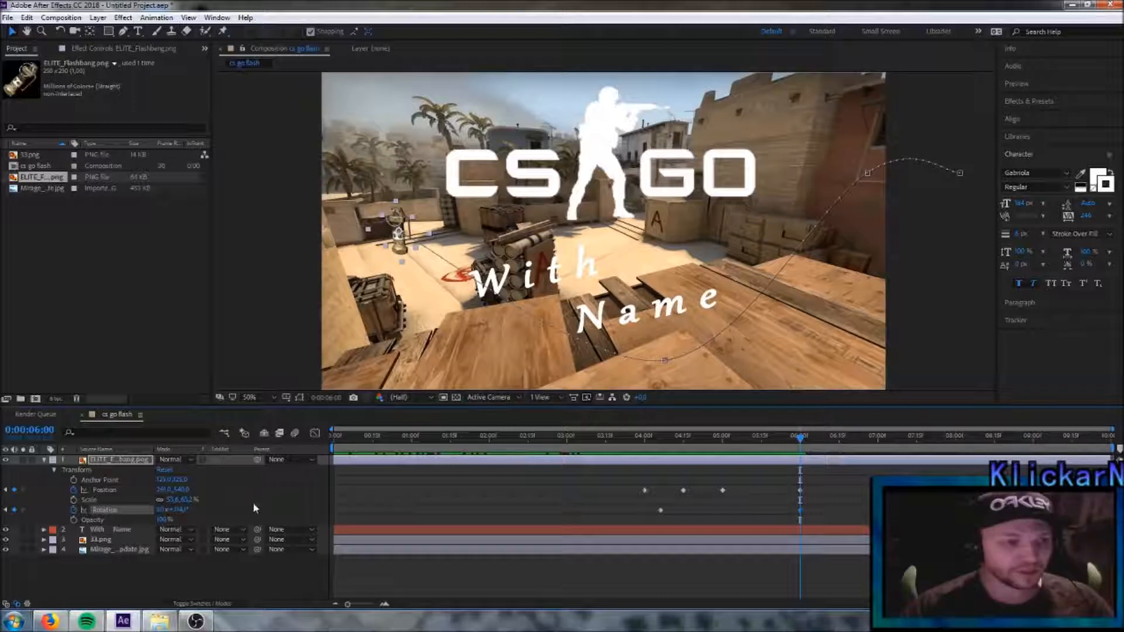
pyautogui.click(44, 461)
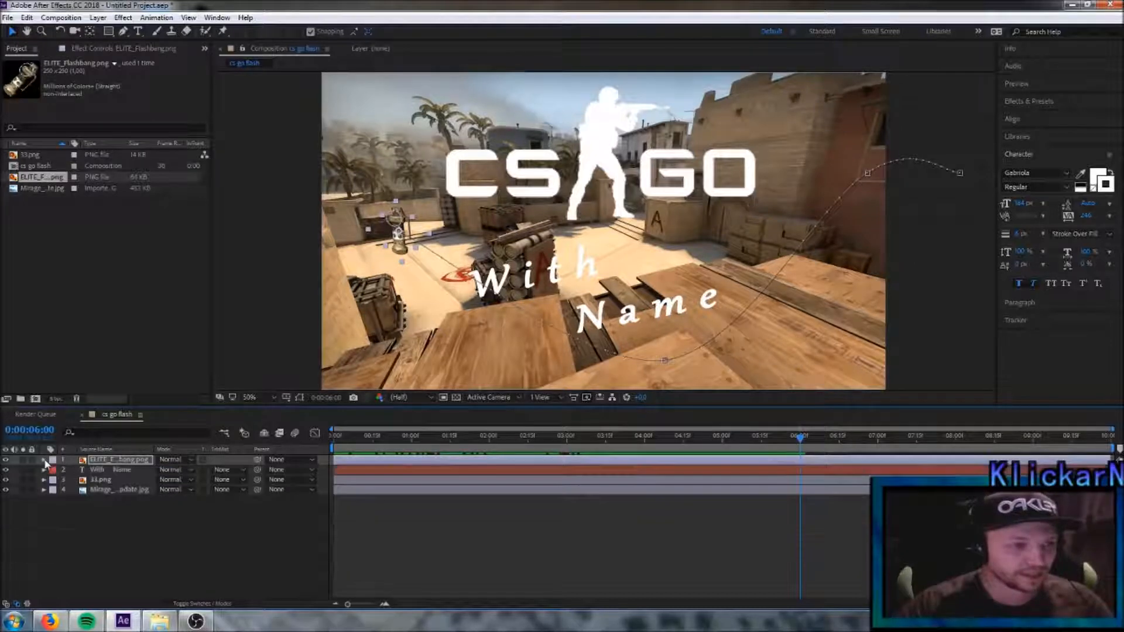
# - Add a new adjustment layer at the top of the composition's layer stack
pyautogui.rightClick(125, 537)
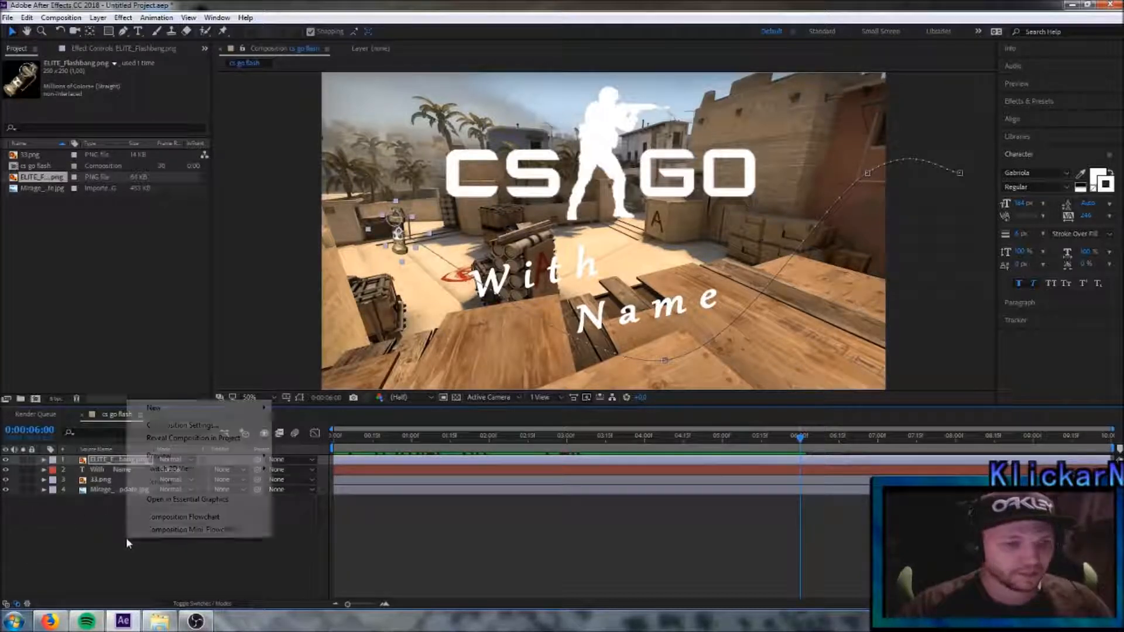
pyautogui.moveTo(173, 416)
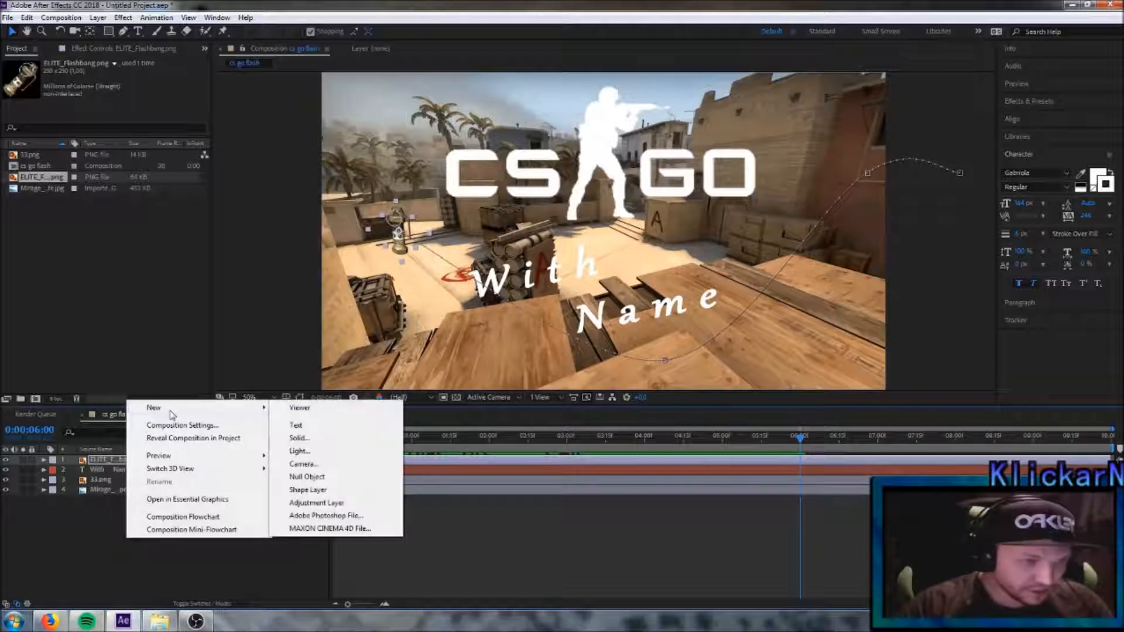
pyautogui.click(316, 503)
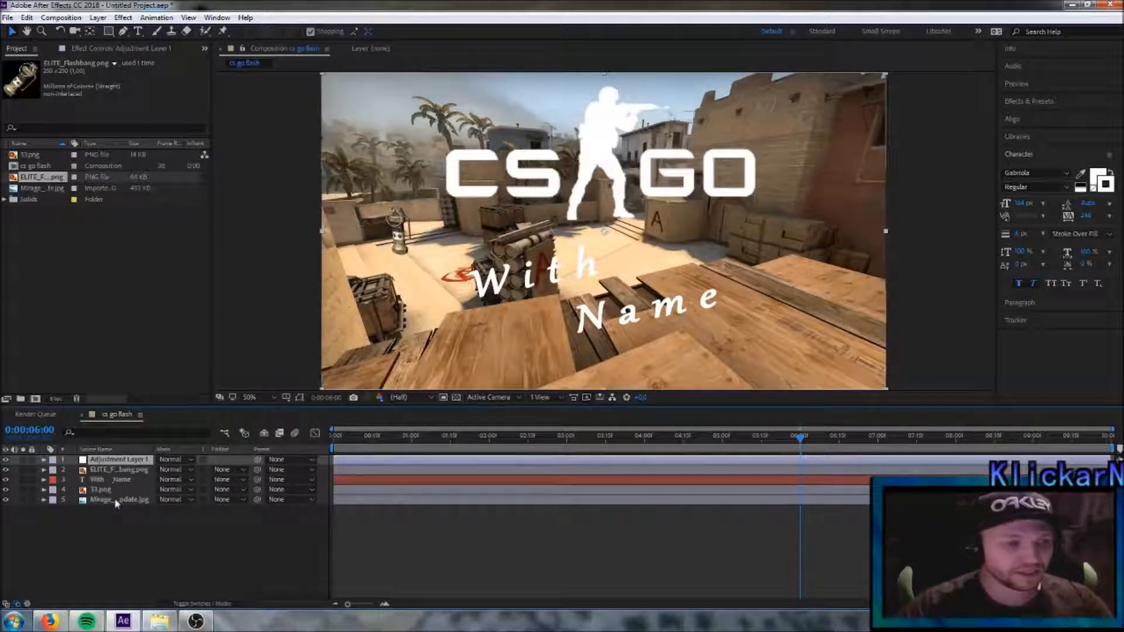
# - Find the Lens Flare effect by searching for "flare", apply it to the adjustment layer, and centre it on the flashbang at about 262, 534
pyautogui.click(1050, 100)
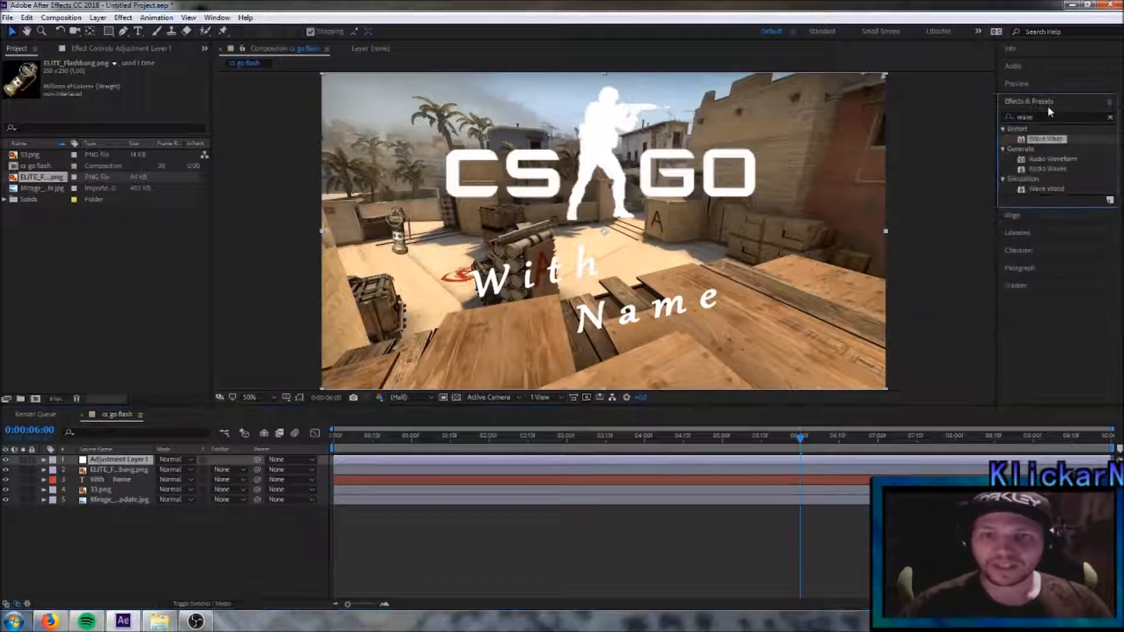
pyautogui.click(1110, 117)
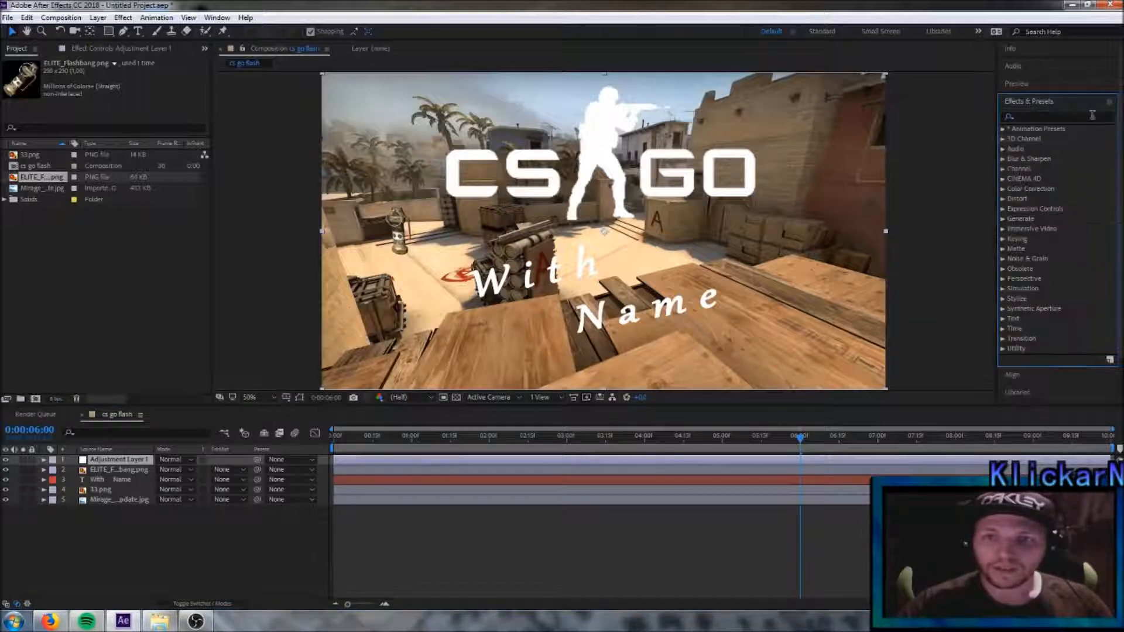
pyautogui.click(1058, 116)
pyautogui.write('fla')
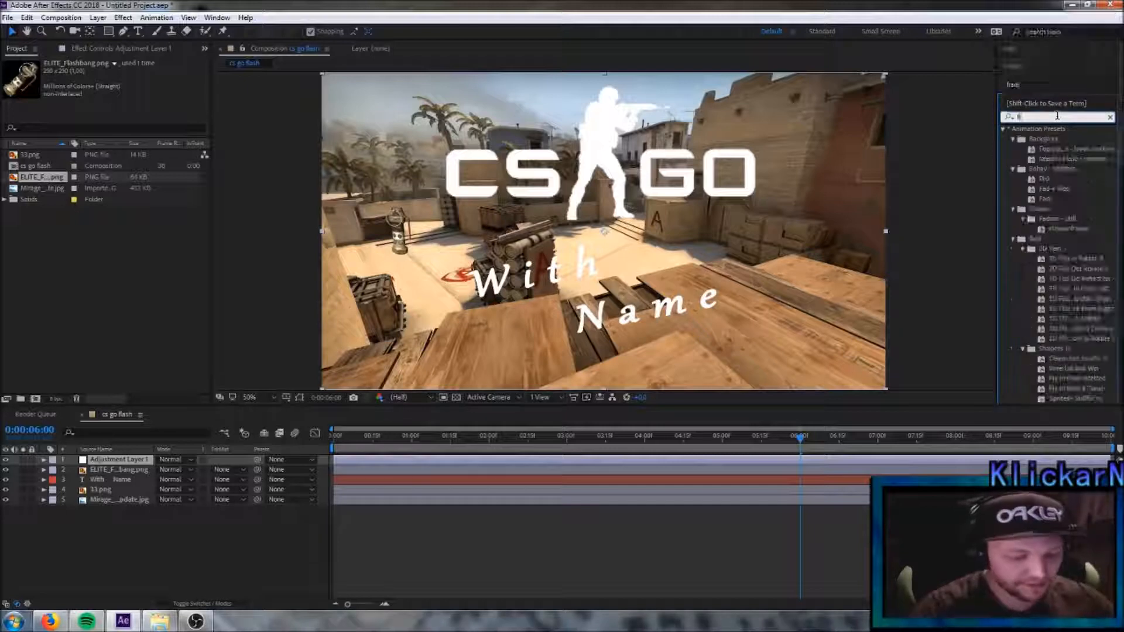
pyautogui.write('re')
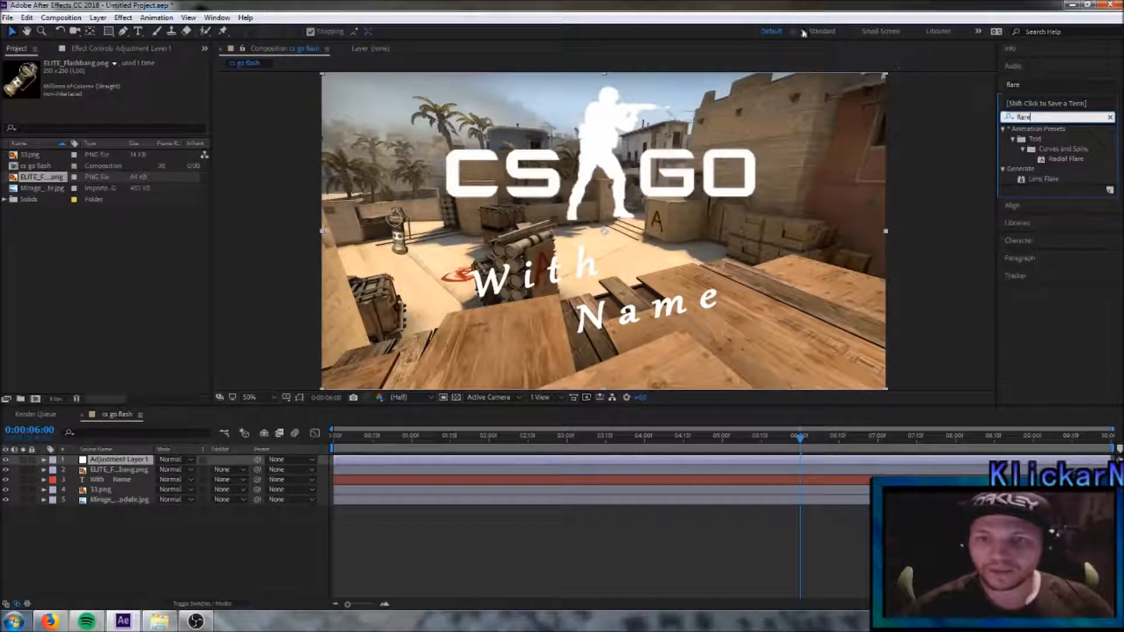
pyautogui.moveTo(1054, 179); pyautogui.dragTo(131, 465)
pyautogui.moveTo(548, 200); pyautogui.dragTo(400, 233)
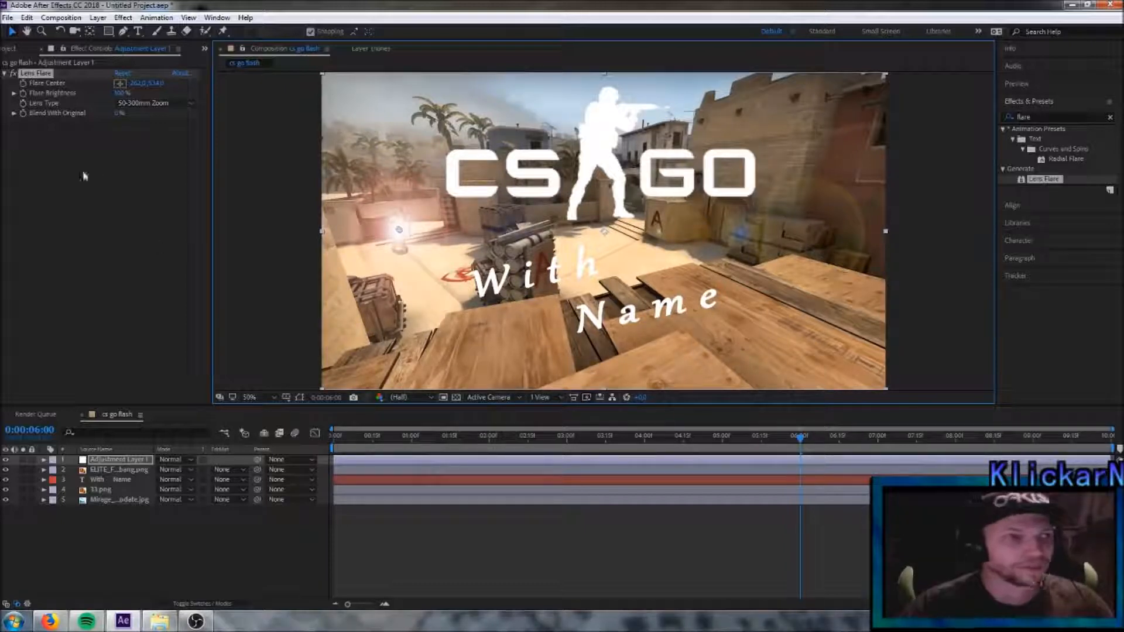
# - Set the lens flare's Flare Brightness to 0% and keyframe it at 0:00:06:00
pyautogui.moveTo(122, 92); pyautogui.dragTo(68, 105)
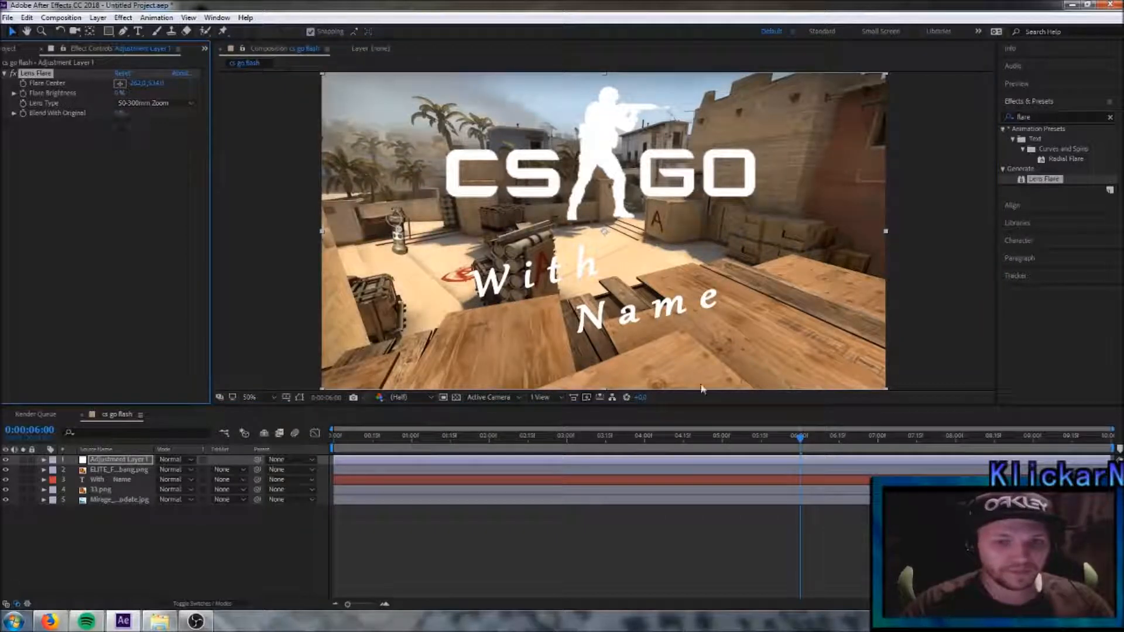
pyautogui.moveTo(801, 442); pyautogui.dragTo(802, 444)
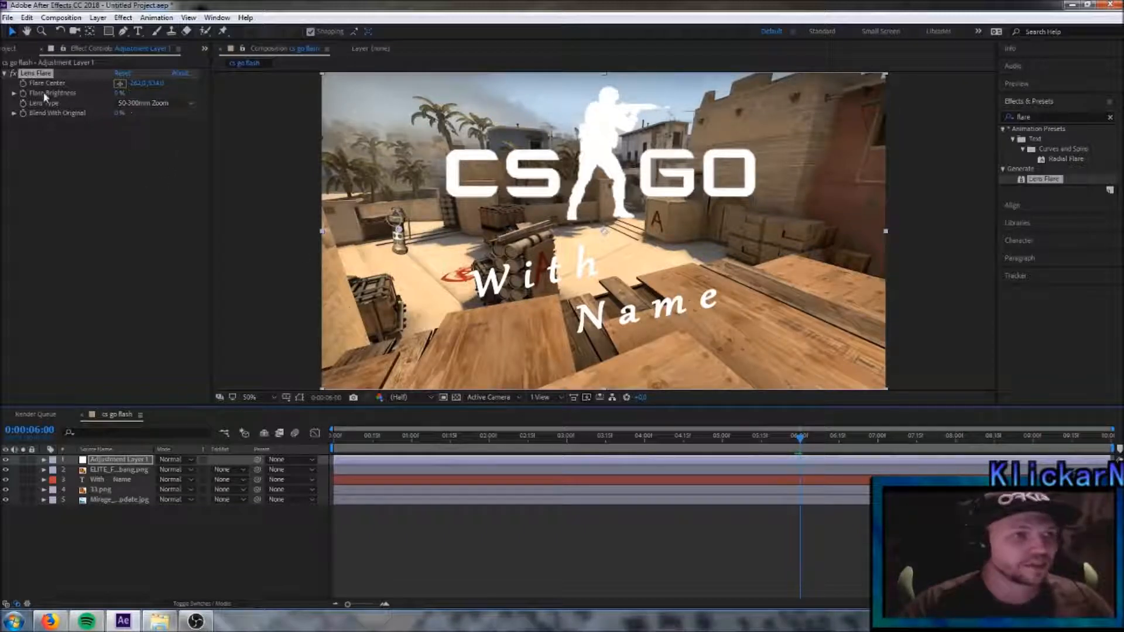
pyautogui.click(24, 94)
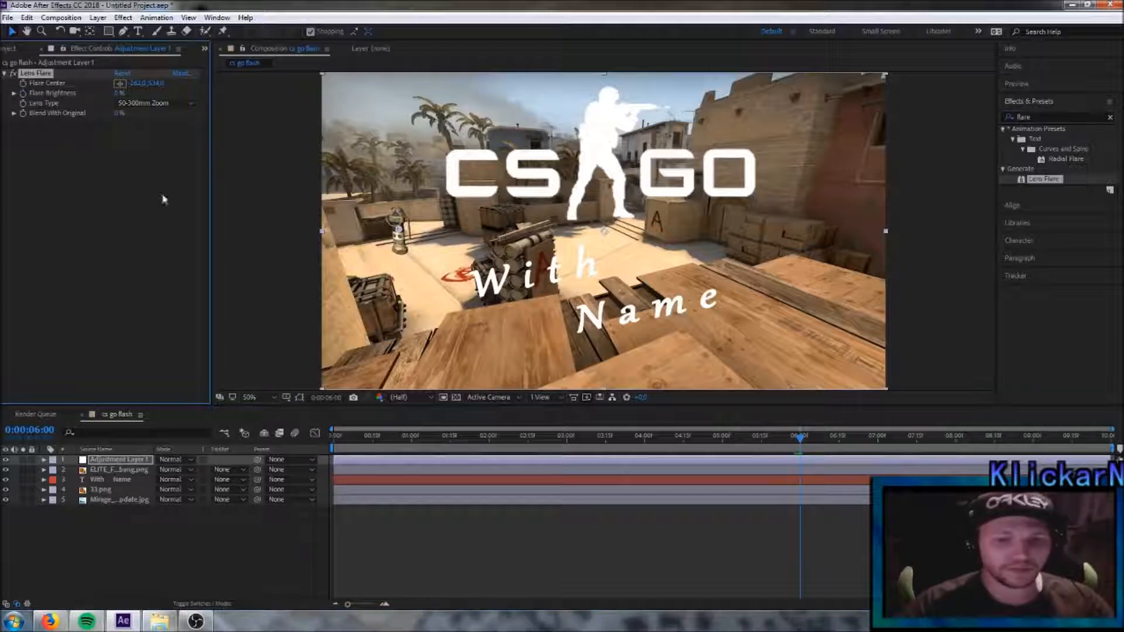
# - Keyframe the Flare Brightness slightly higher at 0:00:06:01 and at 300% at 0:00:07:00 so the flare fills the frame with white
pyautogui.click(802, 442)
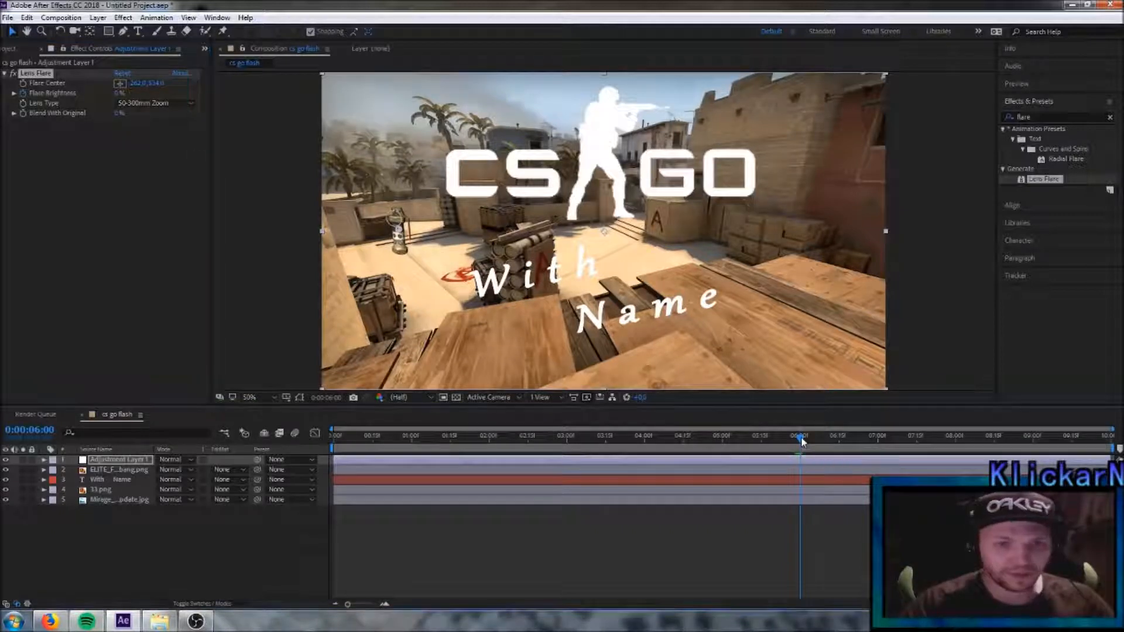
pyautogui.moveTo(803, 442); pyautogui.dragTo(806, 442)
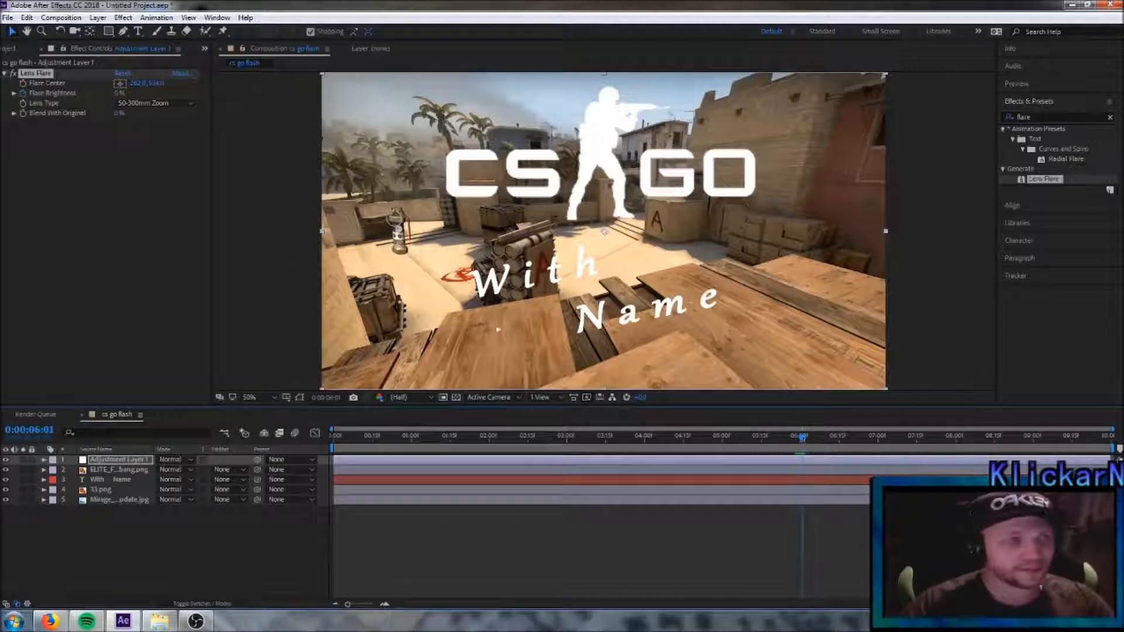
pyautogui.click(119, 93)
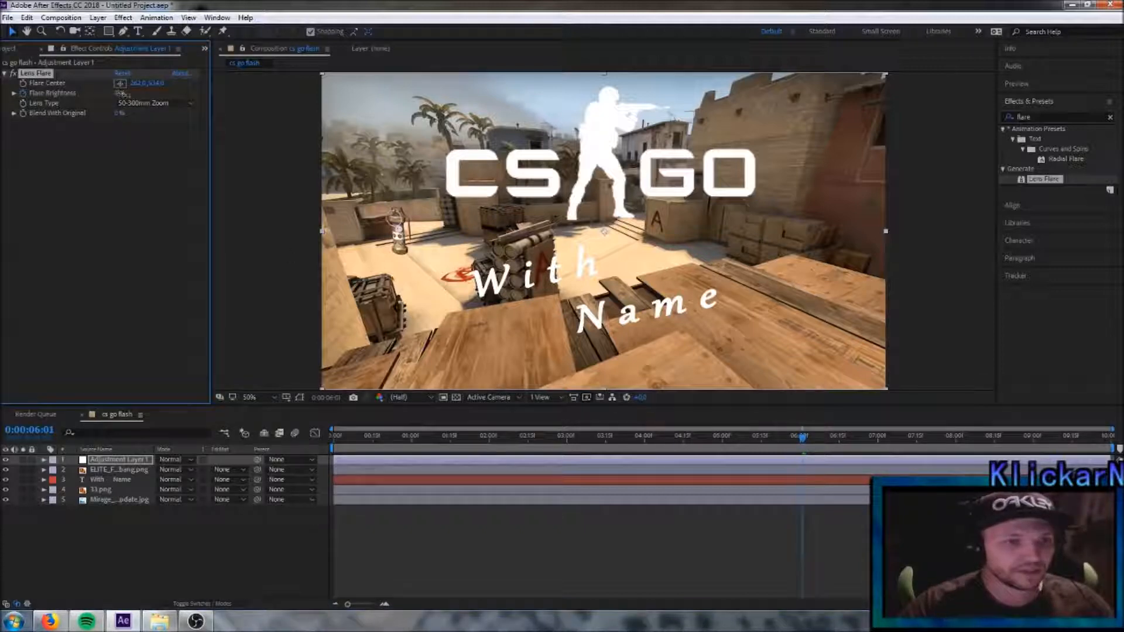
pyautogui.moveTo(811, 450); pyautogui.dragTo(880, 449)
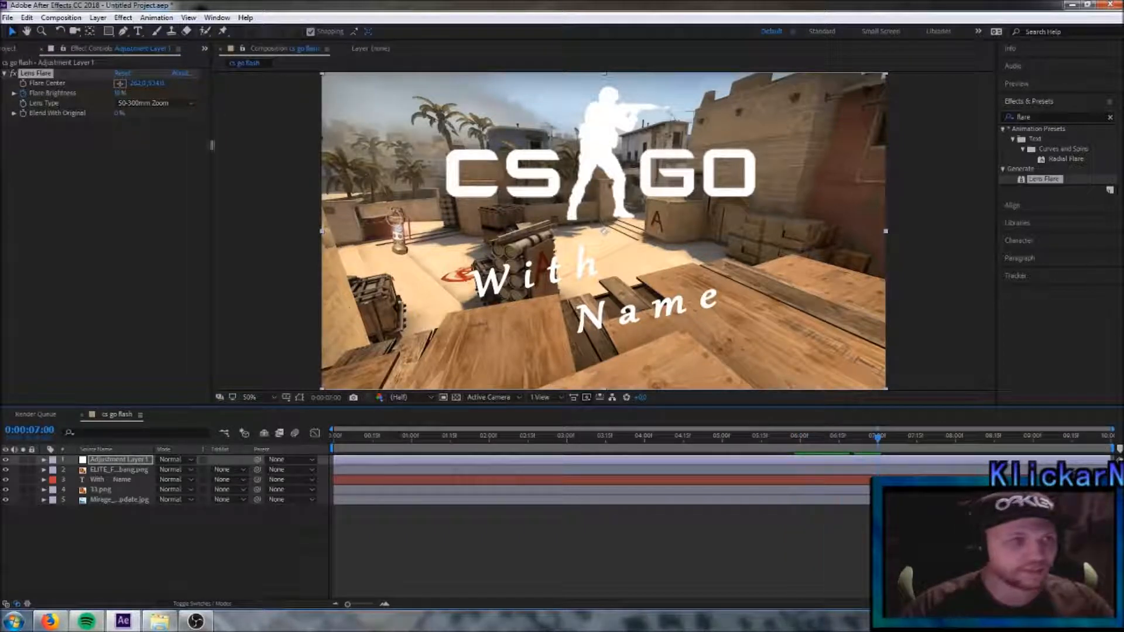
pyautogui.moveTo(120, 94); pyautogui.dragTo(421, 132)
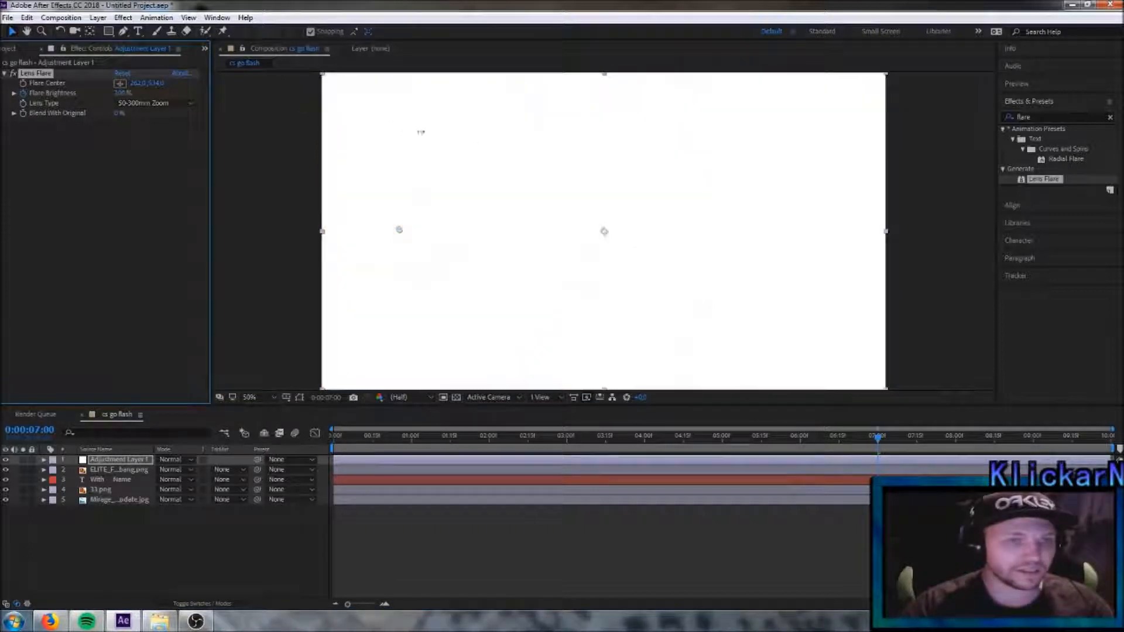
# - Play a preview of the composition from 0:00:00:00
pyautogui.moveTo(879, 439); pyautogui.dragTo(297, 438)
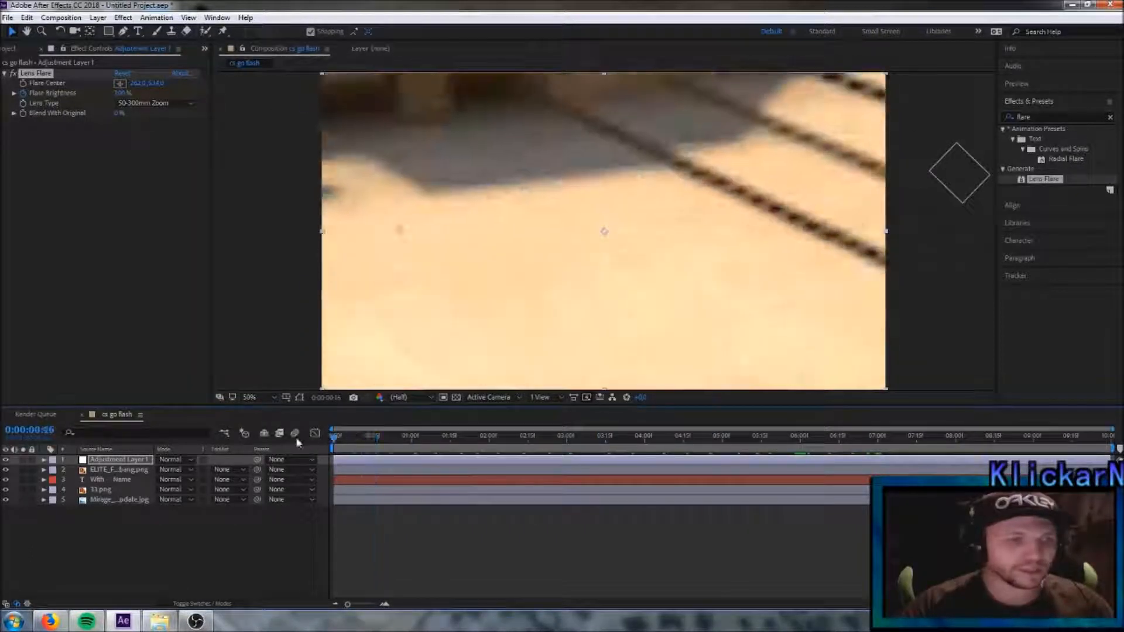
pyautogui.click(62, 17)
pyautogui.moveTo(117, 149)
pyautogui.click(298, 150)
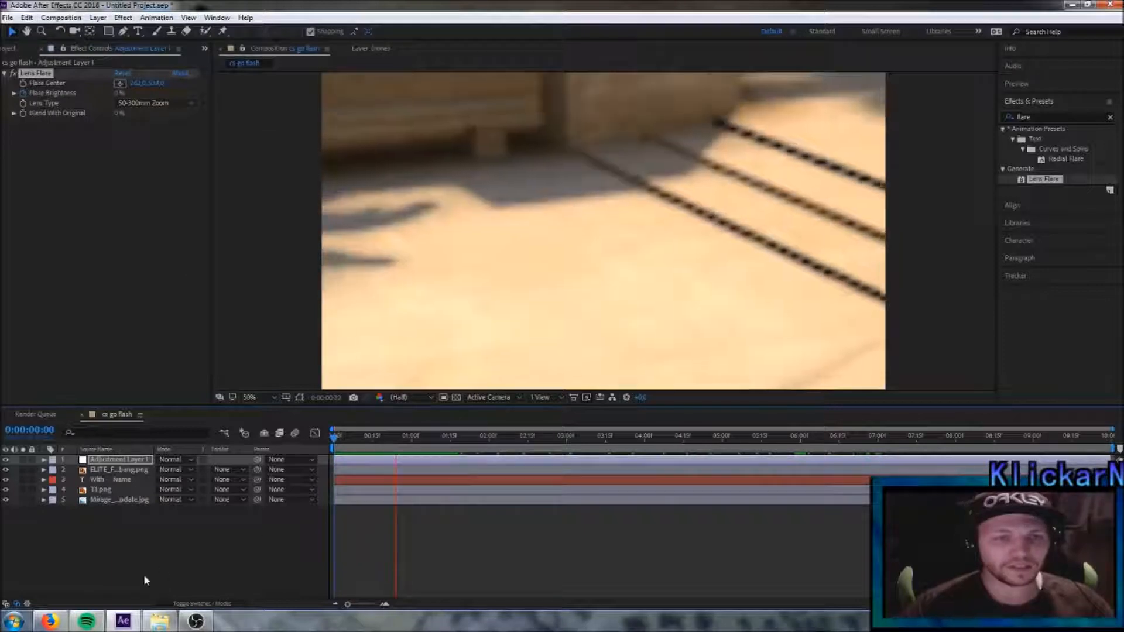